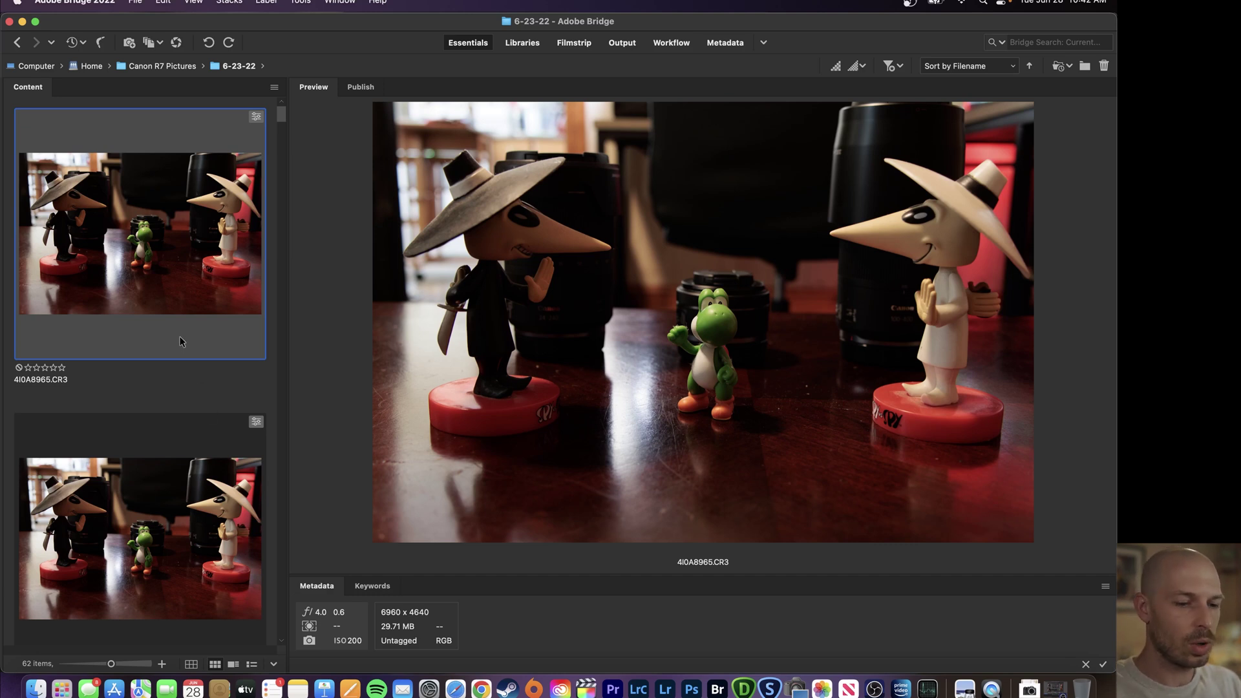
Step forward to the ISO 3200 shot 4I0A8968.CR3 and bring up its context menu.
{"action": "key", "text": "Down"}
{"action": "key", "text": "Down"}
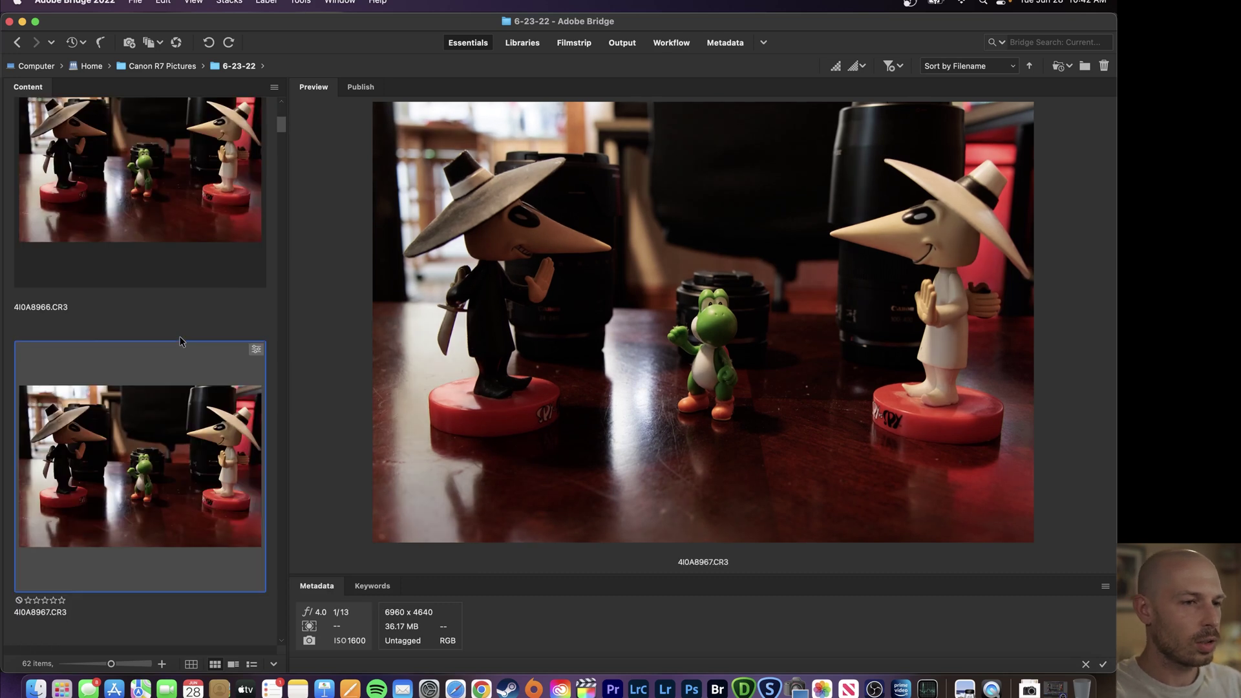
{"action": "key", "text": "Down"}
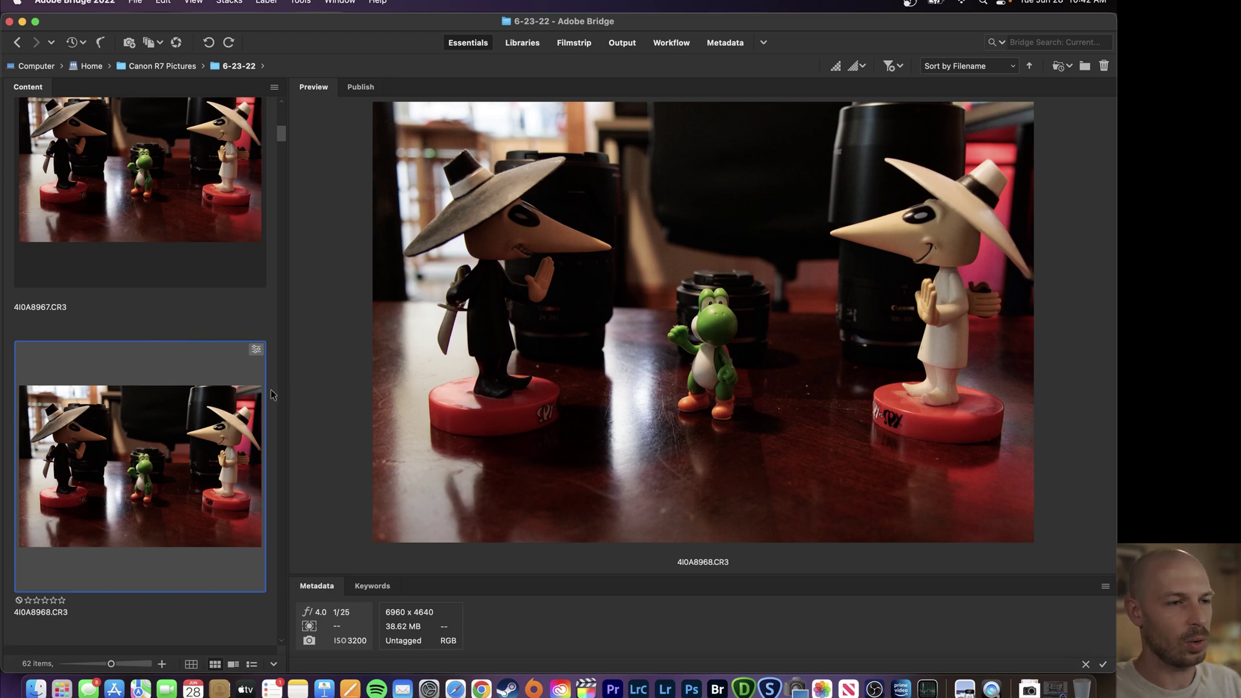
{"action": "right_click", "coordinate": [613, 260]}
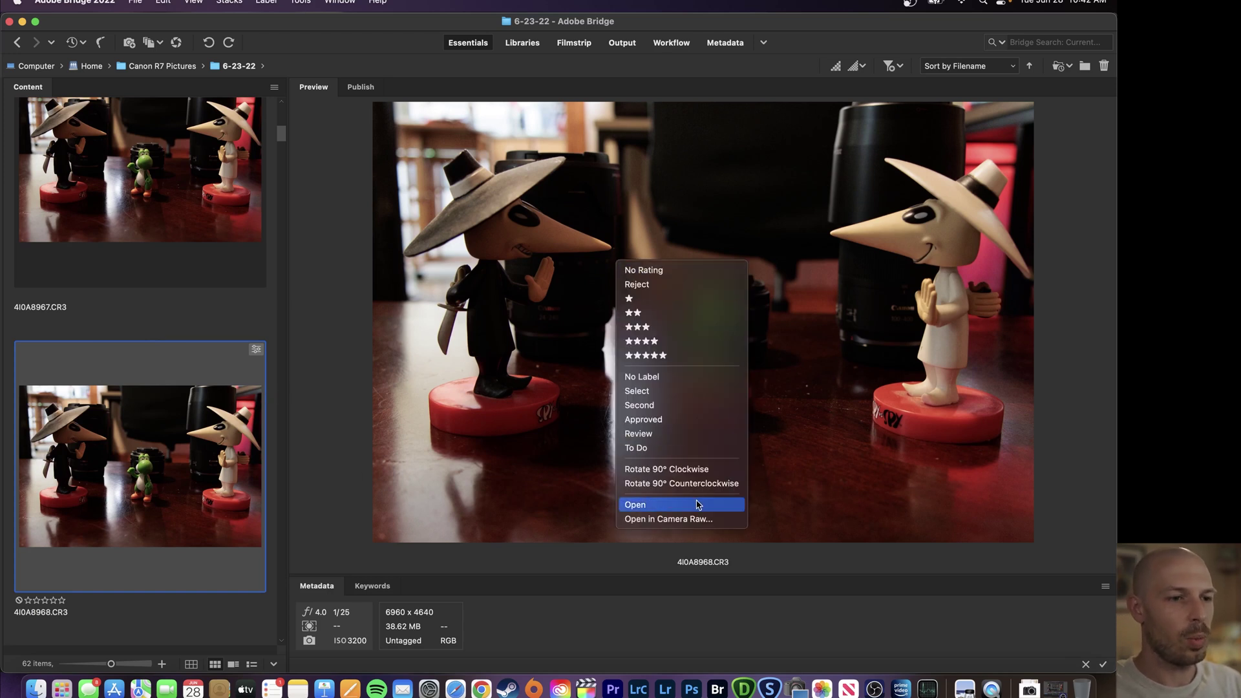
Open 4I0A8968.CR3 in Camera Raw at 100% and pan up toward the lens and nose.
{"action": "left_click", "coordinate": [692, 518]}
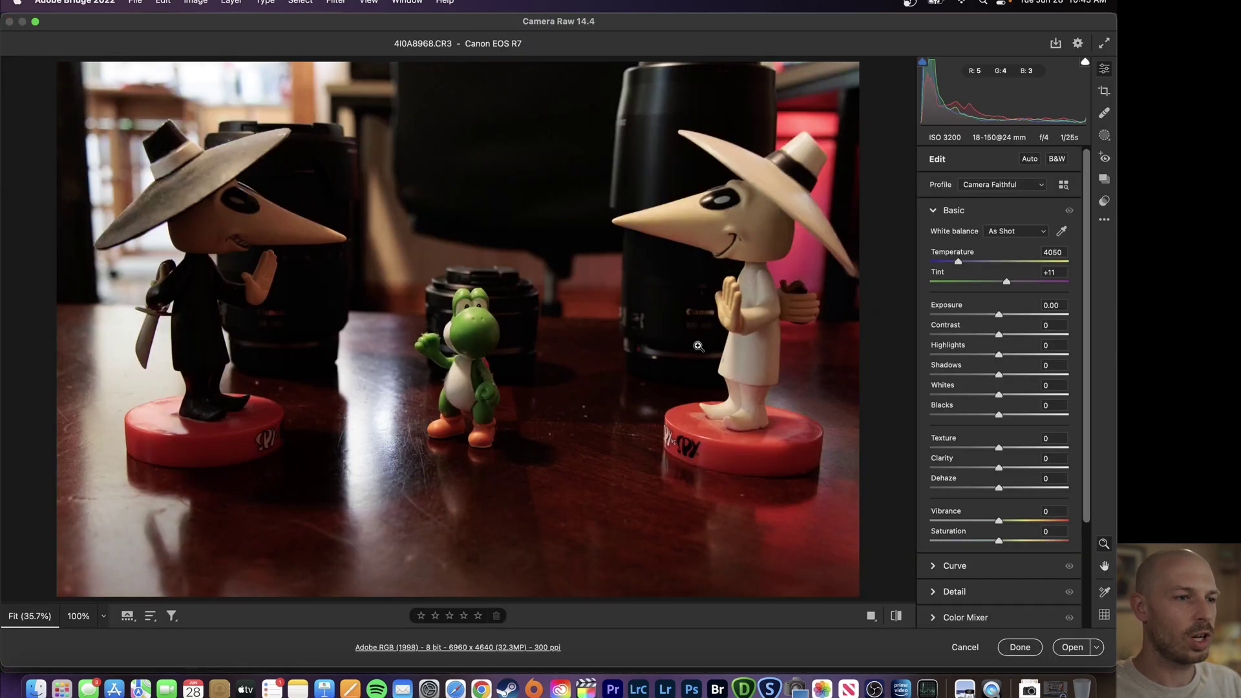
{"action": "right_click", "coordinate": [414, 198]}
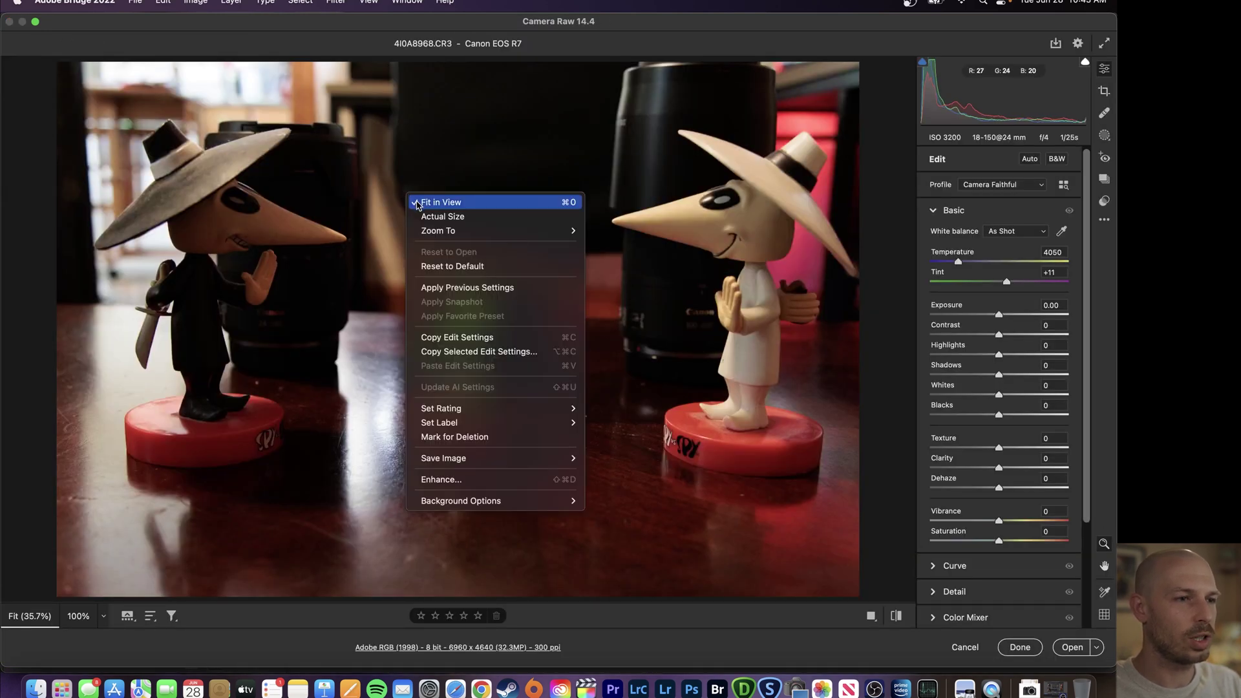
{"action": "mouse_move", "coordinate": [438, 232]}
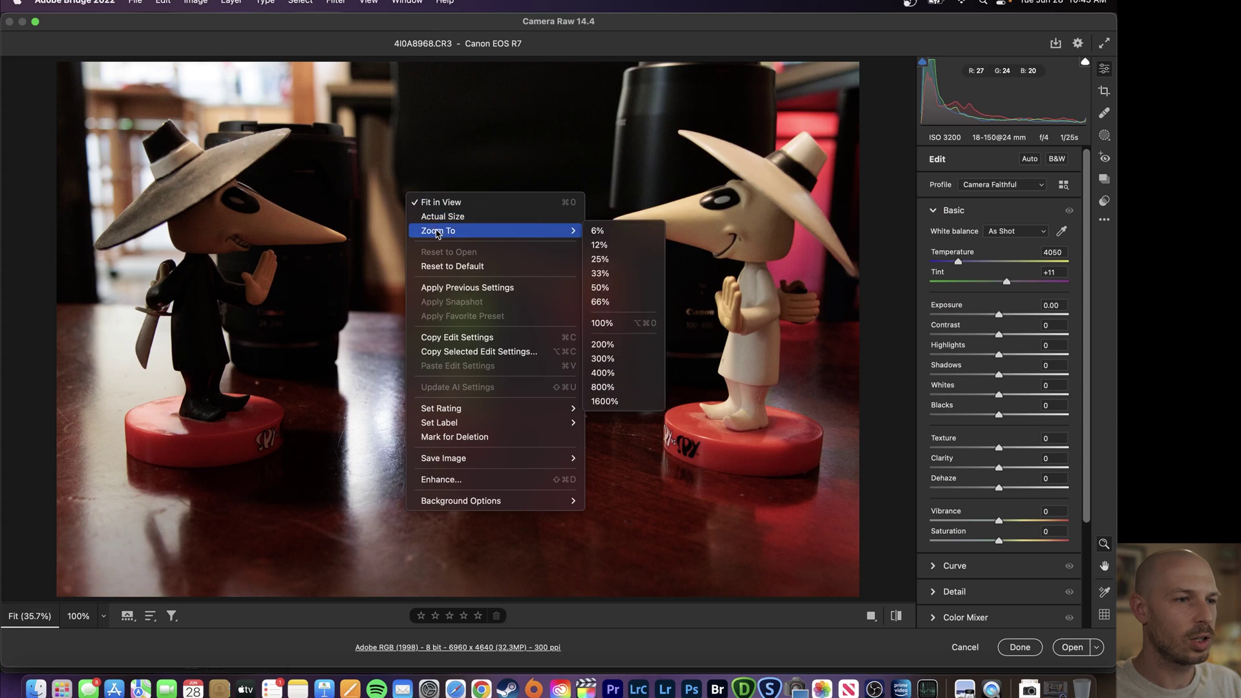
{"action": "left_click", "coordinate": [613, 325]}
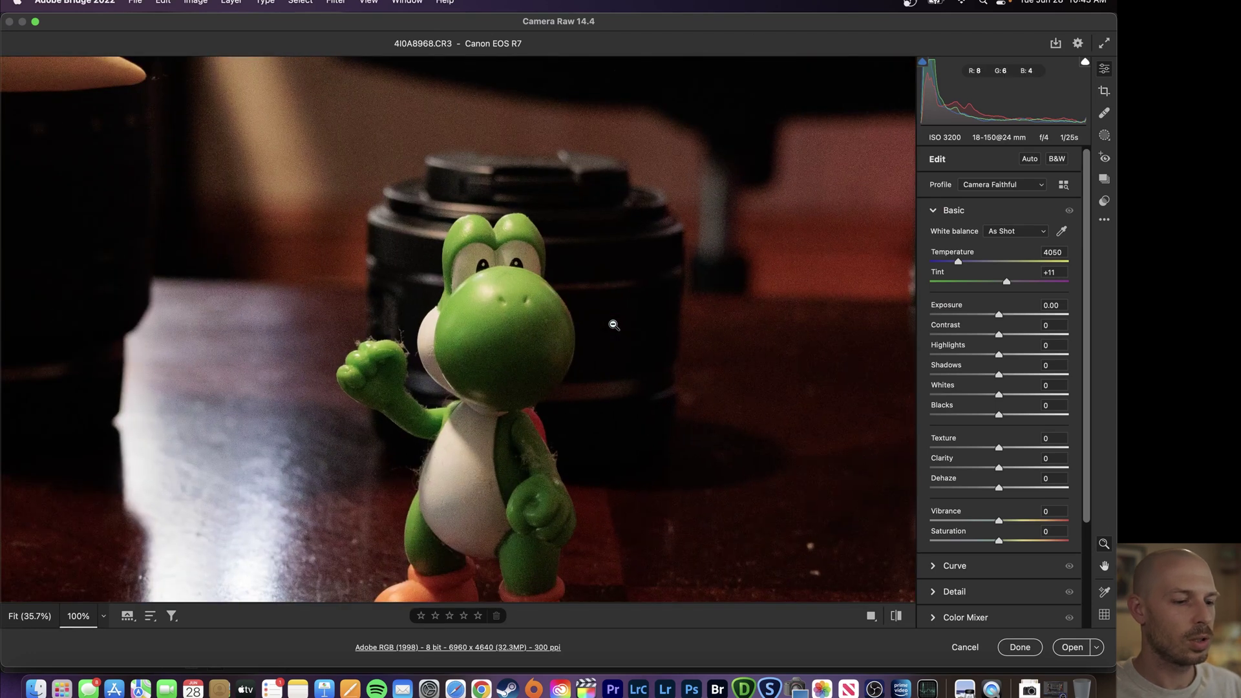
{"action": "left_click_drag", "start_coordinate": [563, 165], "coordinate": [362, 300]}
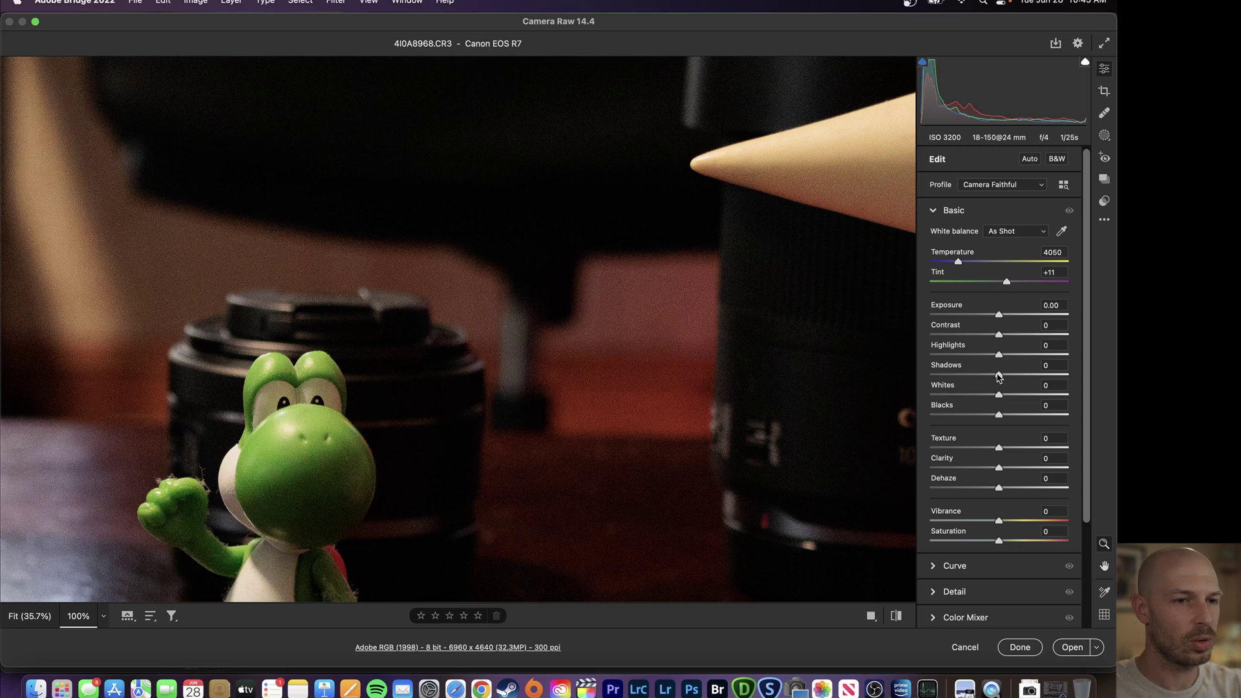
Raise Shadows to +60, compare lower Shadows amounts at 100%, then cancel the edits.
{"action": "left_click_drag", "start_coordinate": [1001, 377], "coordinate": [1013, 376]}
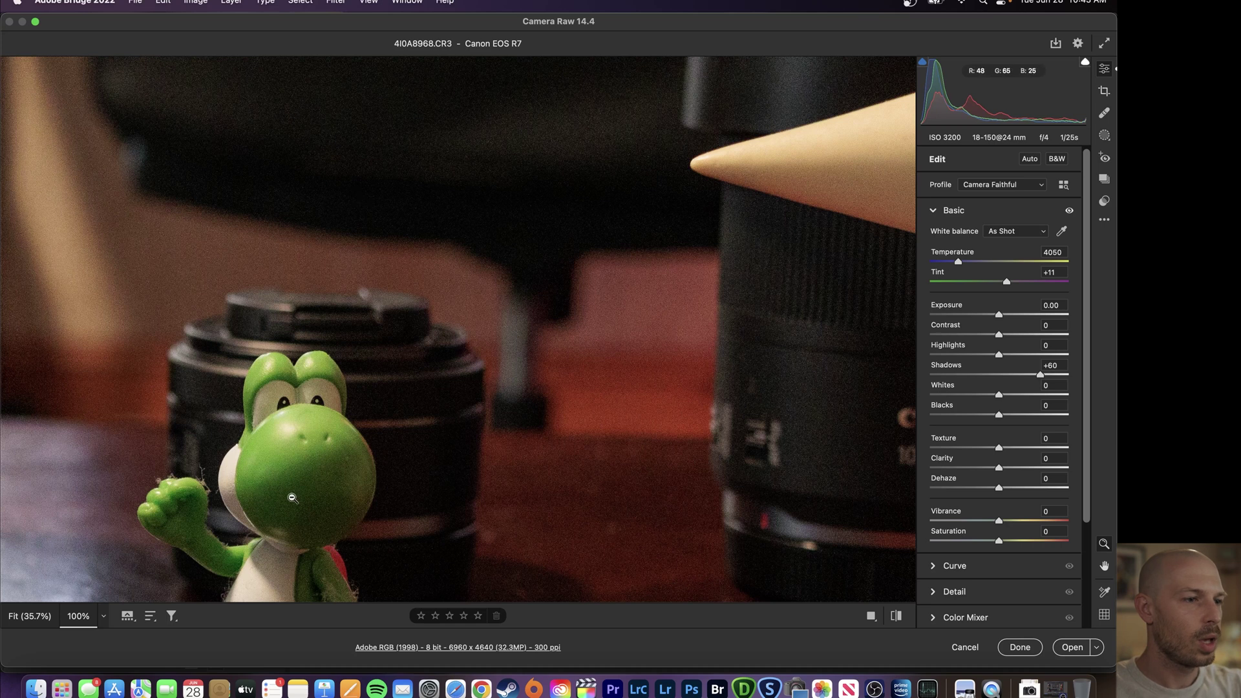
{"action": "scroll", "coordinate": [293, 500], "scroll_direction": "up", "scroll_amount": 2}
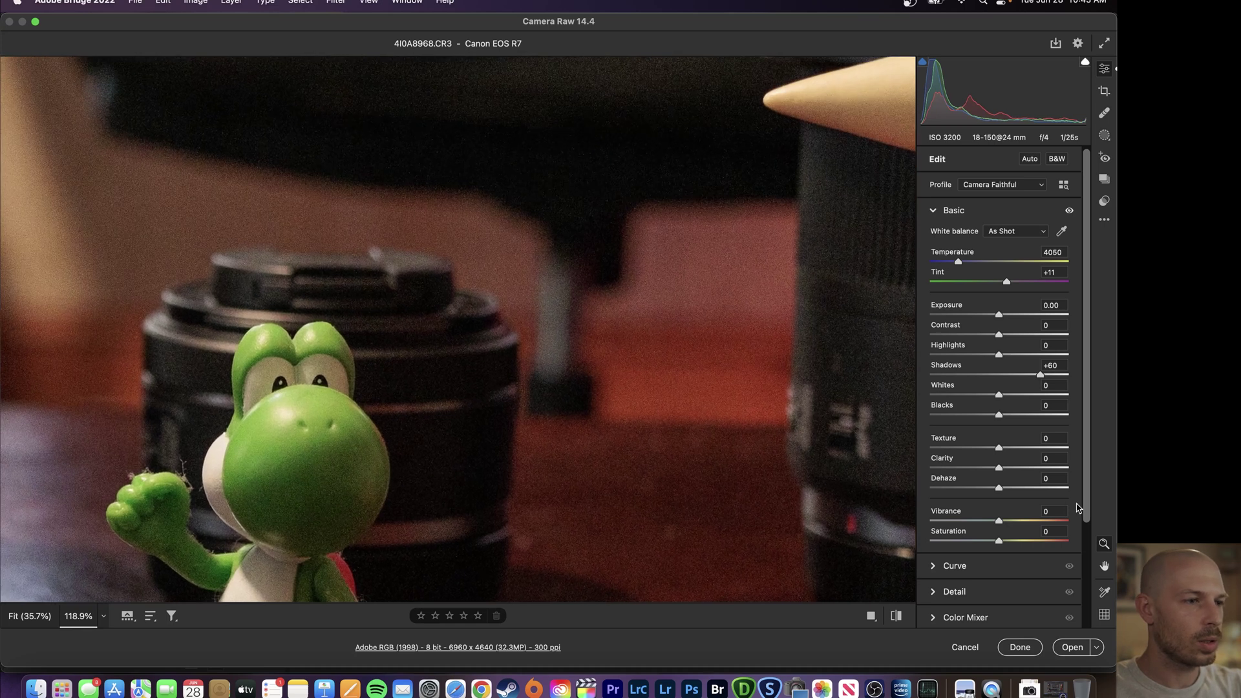
{"action": "right_click", "coordinate": [370, 303]}
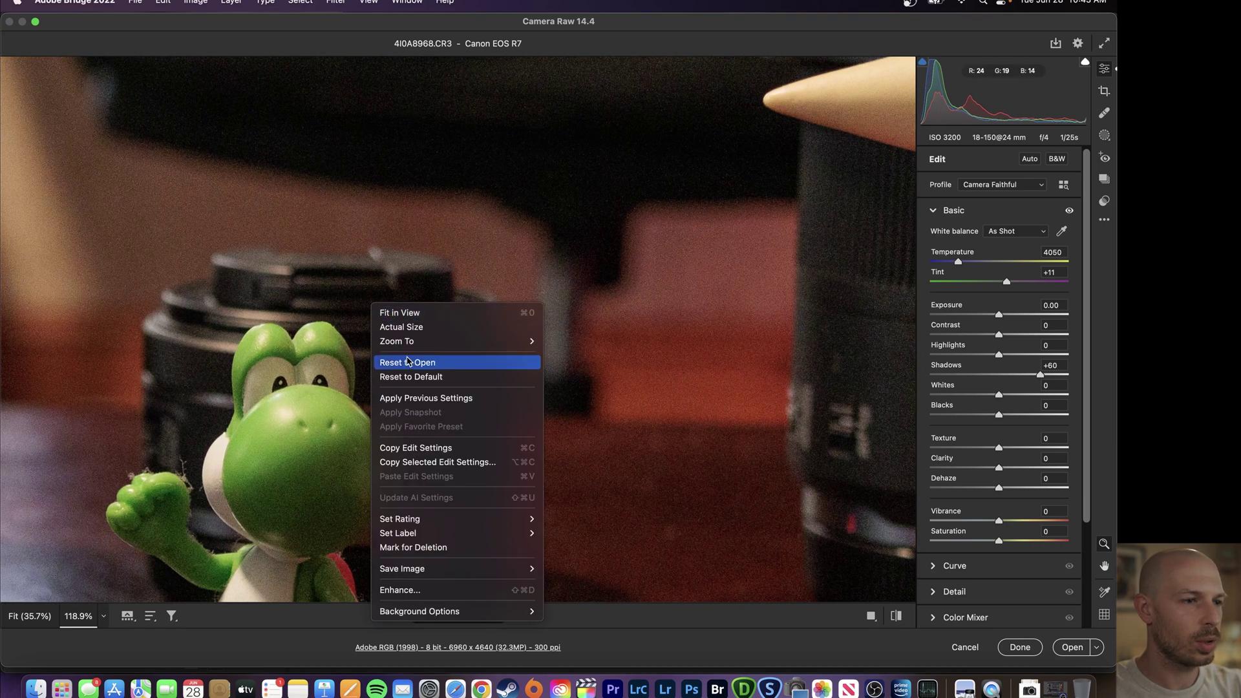
{"action": "mouse_move", "coordinate": [427, 344]}
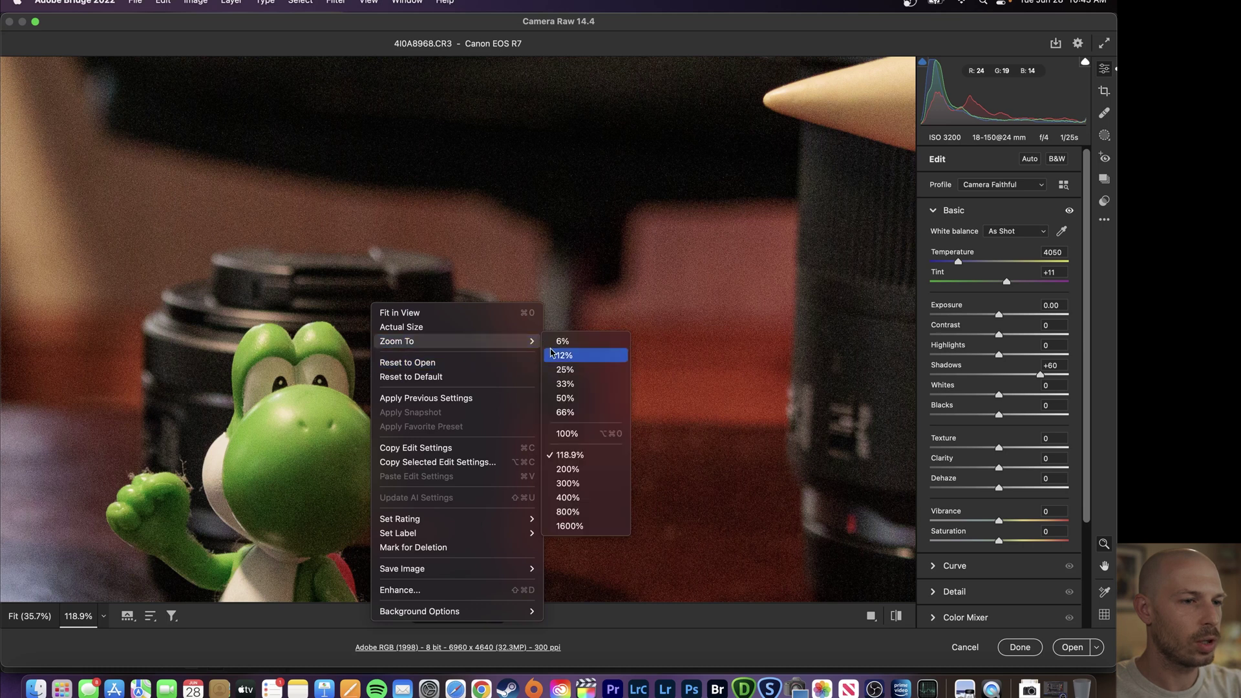
{"action": "left_click", "coordinate": [574, 435]}
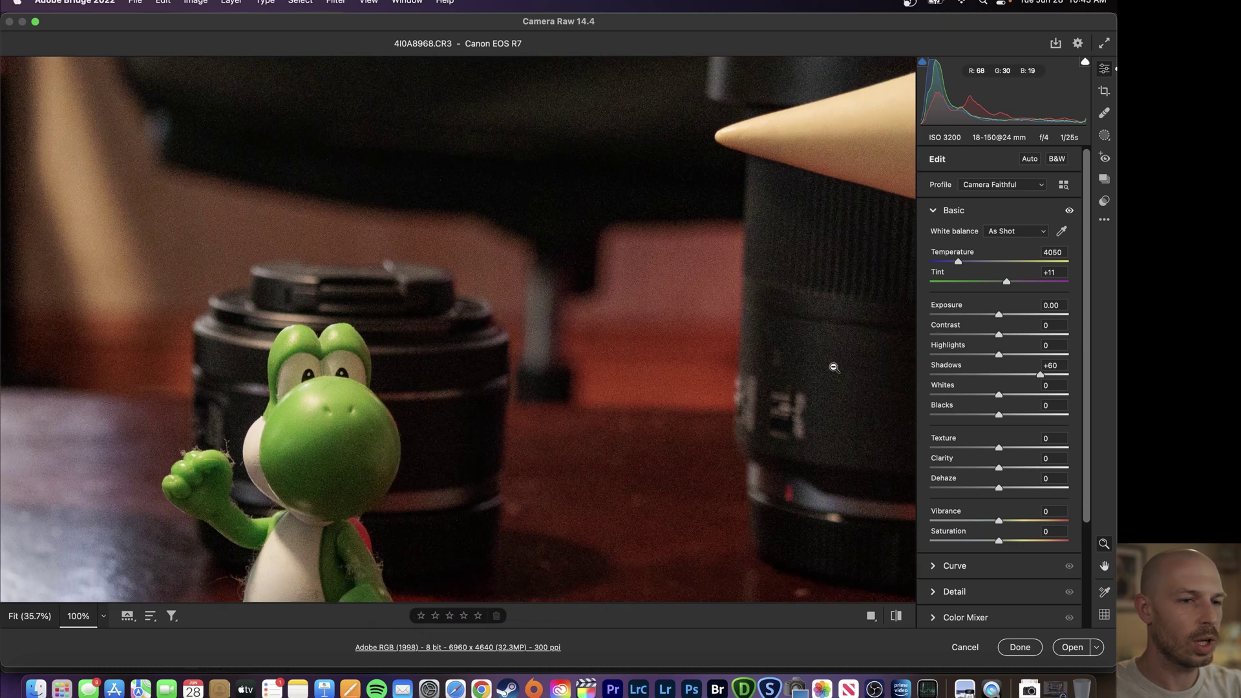
{"action": "mouse_move", "coordinate": [1042, 377]}
{"action": "left_mouse_down"}
{"action": "mouse_move", "coordinate": [996, 375]}
{"action": "mouse_move", "coordinate": [1028, 377]}
{"action": "left_mouse_up"}
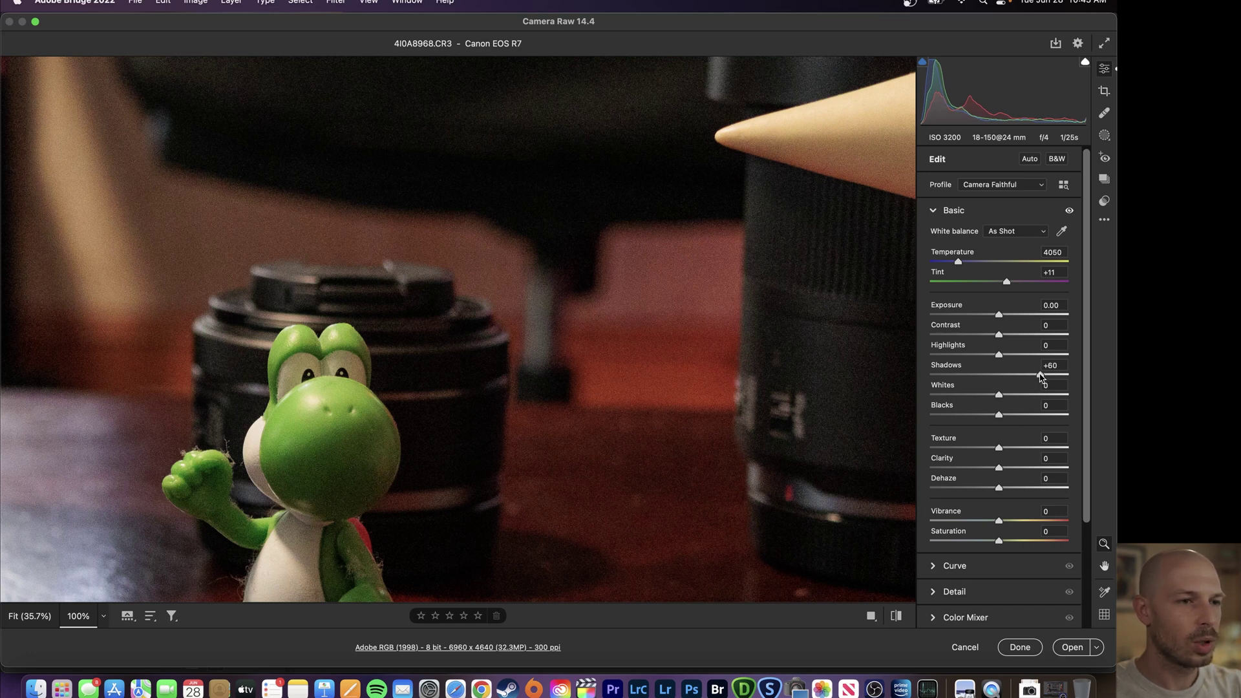
{"action": "mouse_move", "coordinate": [1039, 375]}
{"action": "left_mouse_down"}
{"action": "mouse_move", "coordinate": [1023, 377]}
{"action": "mouse_move", "coordinate": [1037, 376]}
{"action": "left_mouse_up"}
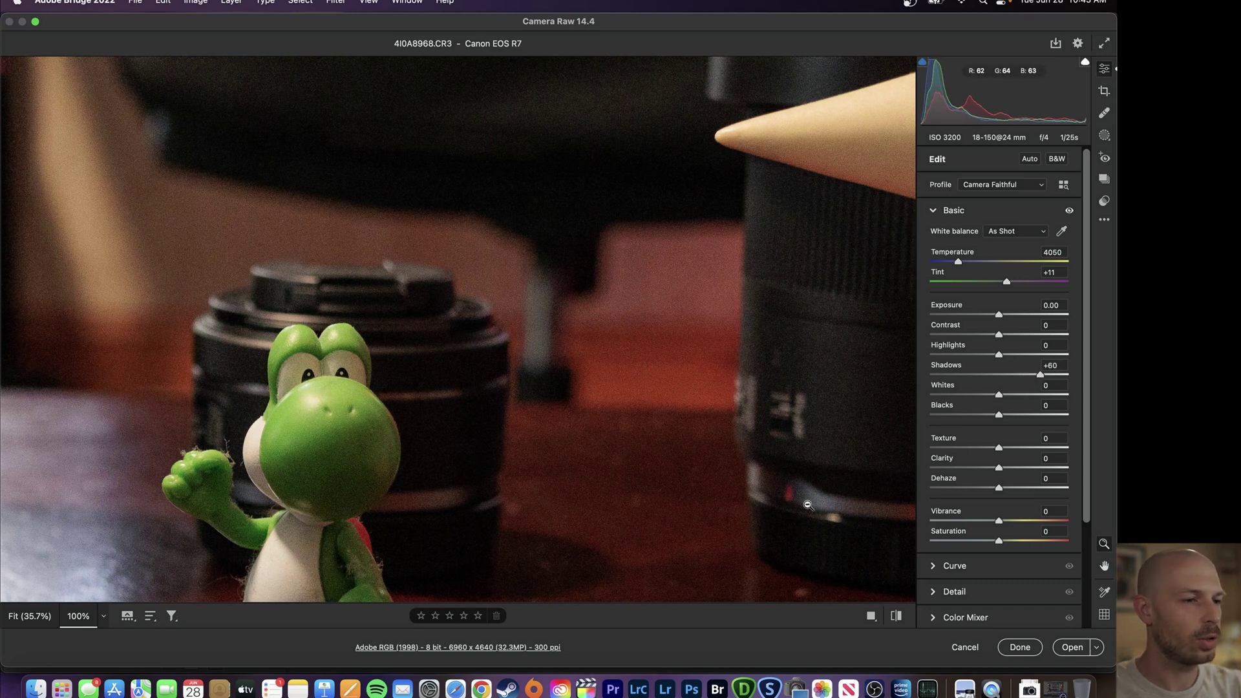
{"action": "left_click", "coordinate": [970, 649]}
Discard the changes and open the ISO 200 photo in Camera Raw at 100%, panned toward the lens.
{"action": "left_click", "coordinate": [657, 289]}
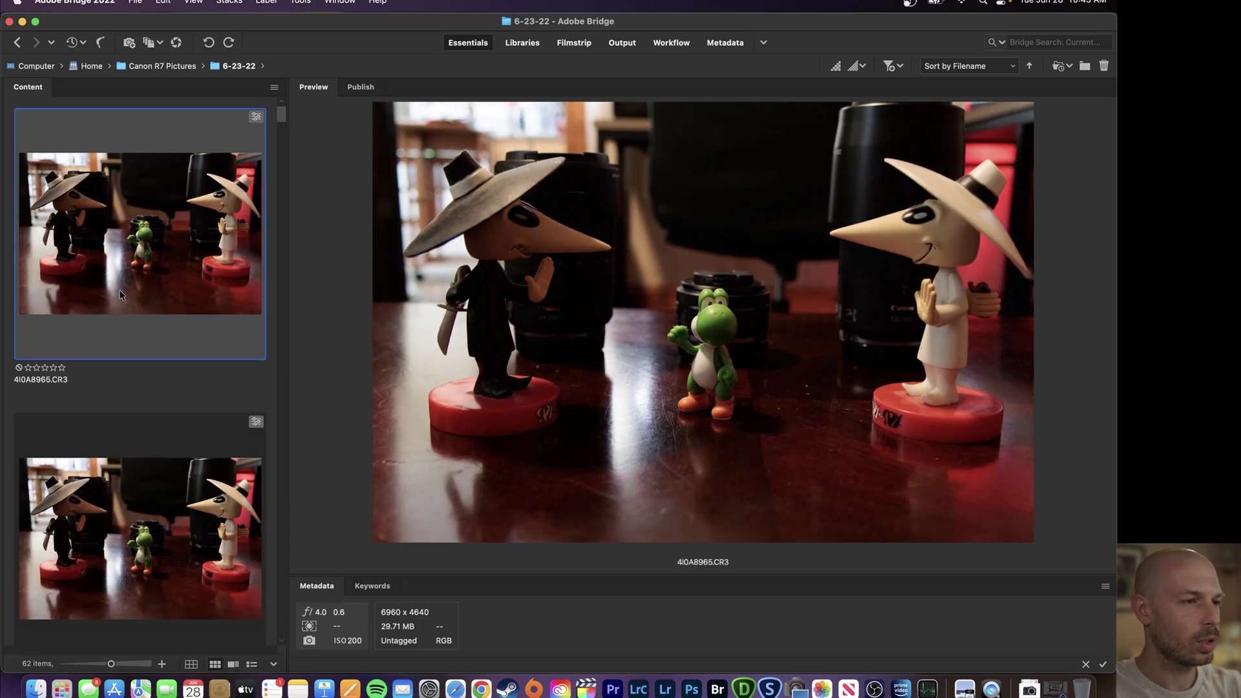
{"action": "right_click", "coordinate": [138, 283]}
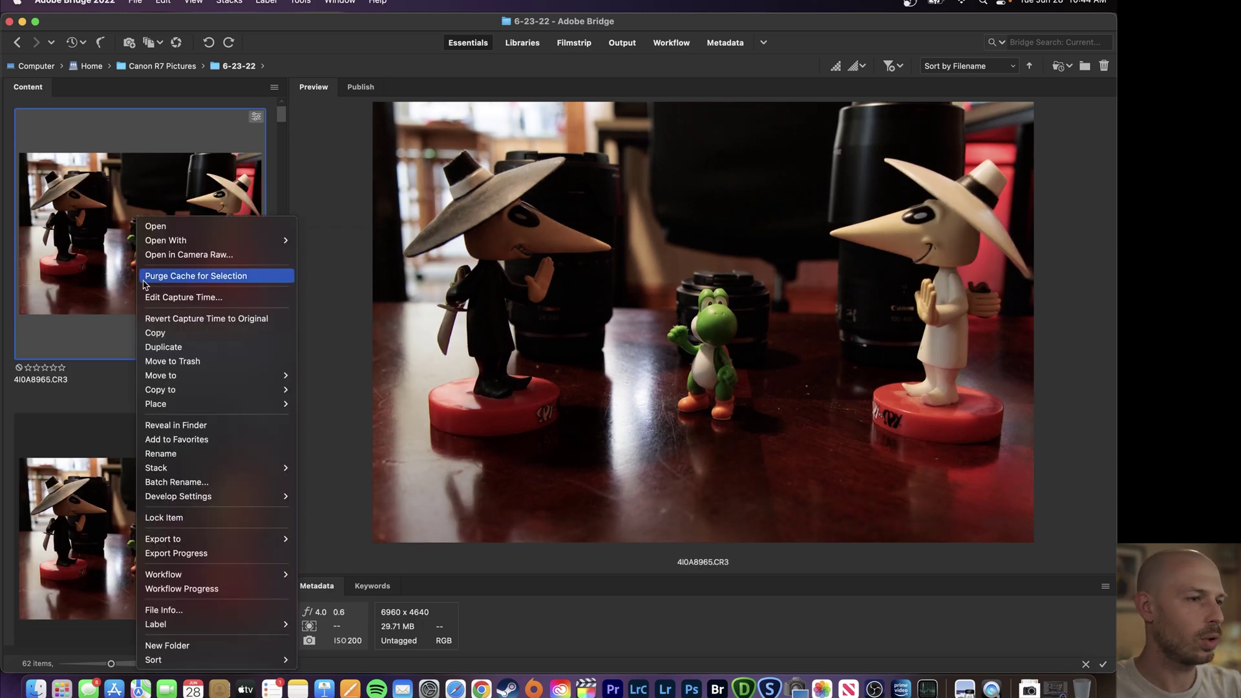
{"action": "left_click", "coordinate": [178, 255]}
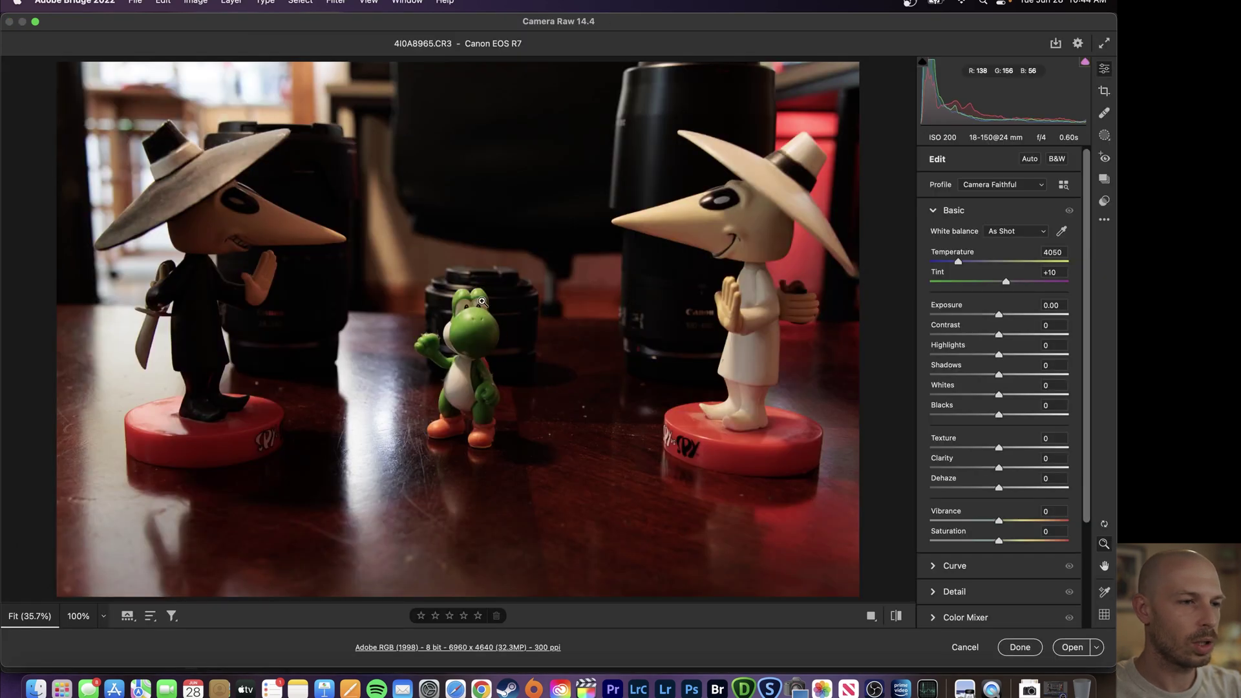
{"action": "right_click", "coordinate": [482, 300]}
{"action": "mouse_move", "coordinate": [546, 336]}
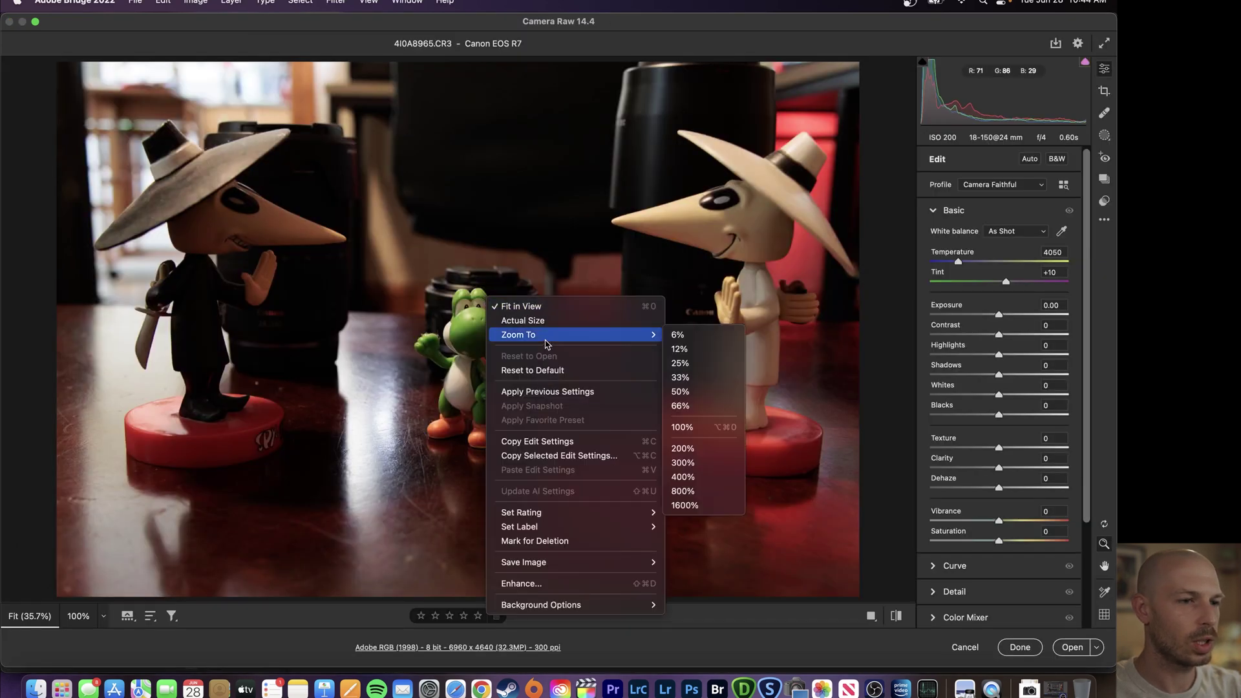
{"action": "left_click", "coordinate": [694, 429]}
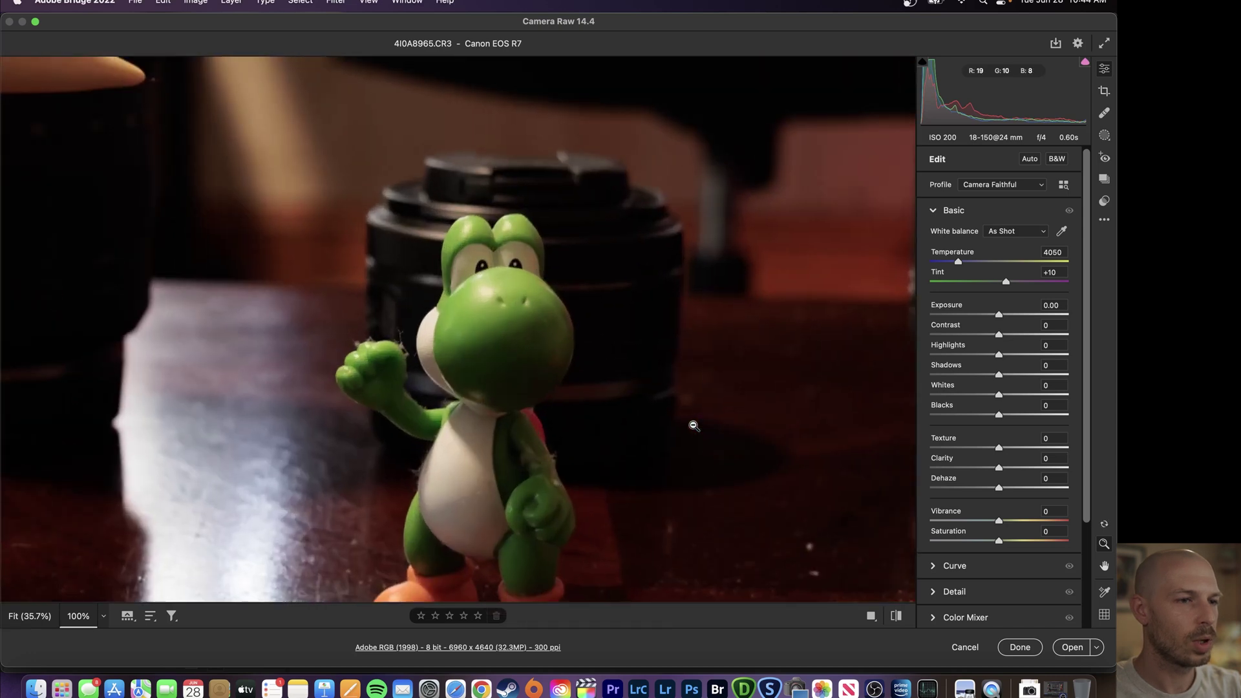
{"action": "left_click_drag", "start_coordinate": [716, 338], "coordinate": [613, 453]}
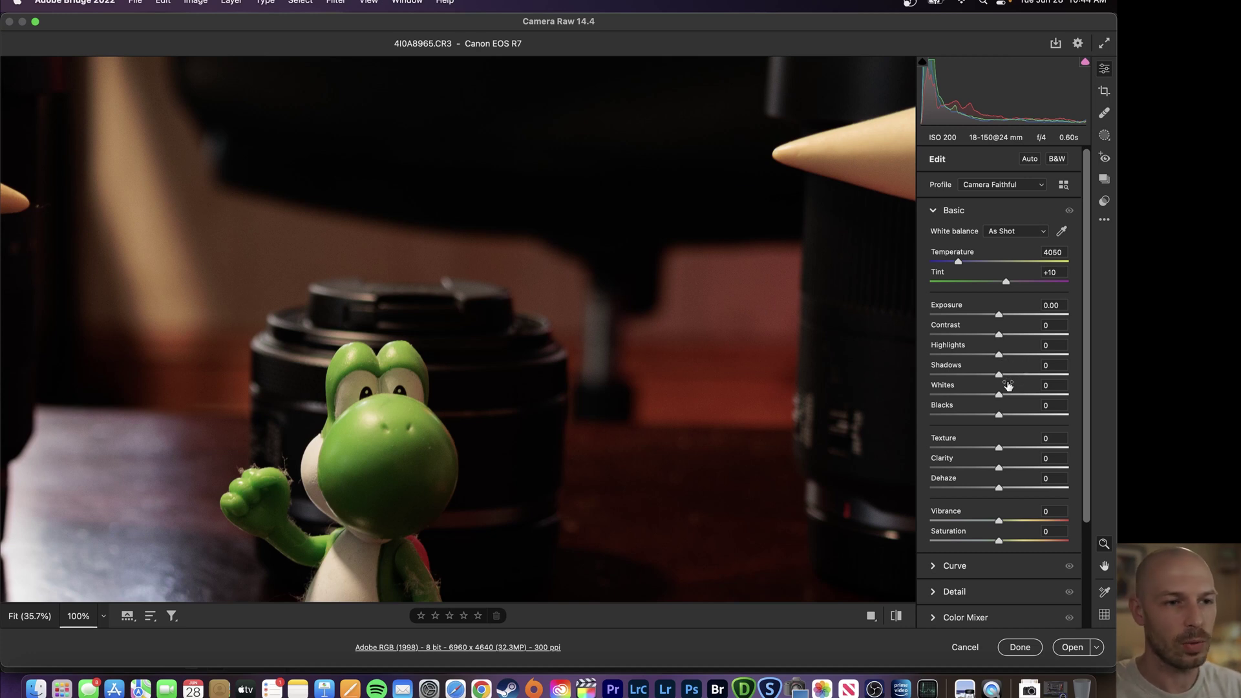
Push Shadows to +84, then zoom to about 224%, fit, and zoom to about 94% on the figurines.
{"action": "left_click_drag", "start_coordinate": [1001, 377], "coordinate": [1022, 376]}
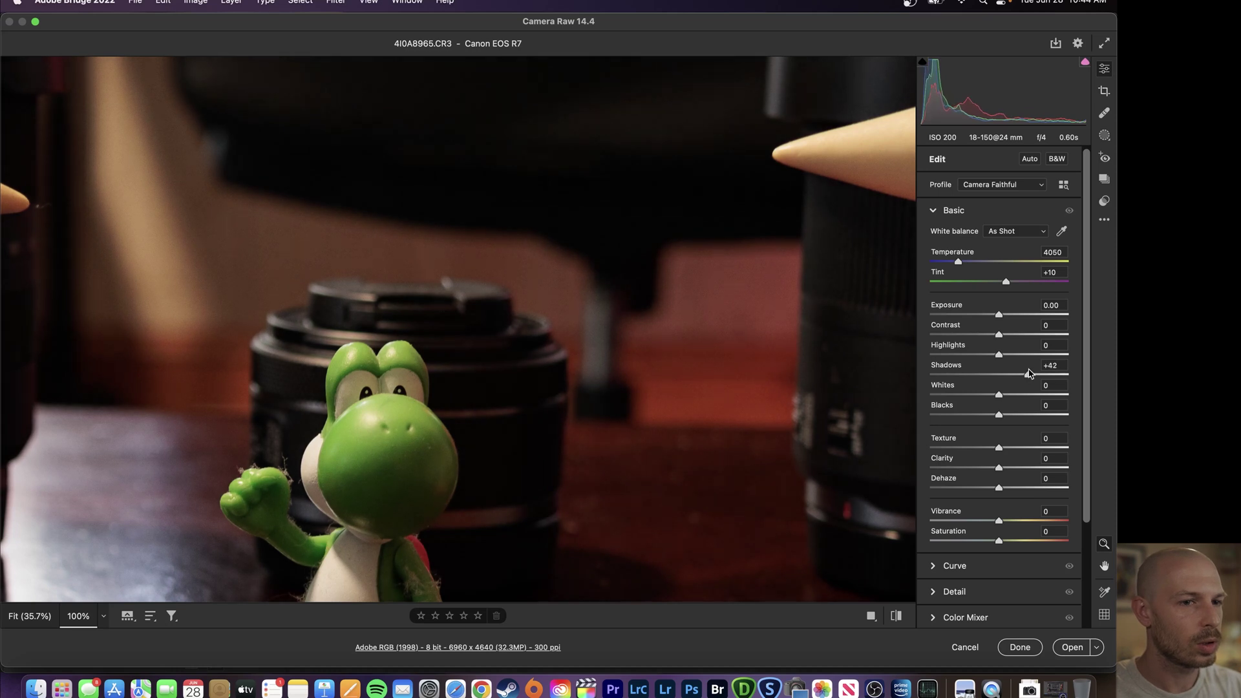
{"action": "left_click_drag", "start_coordinate": [1032, 373], "coordinate": [1039, 374]}
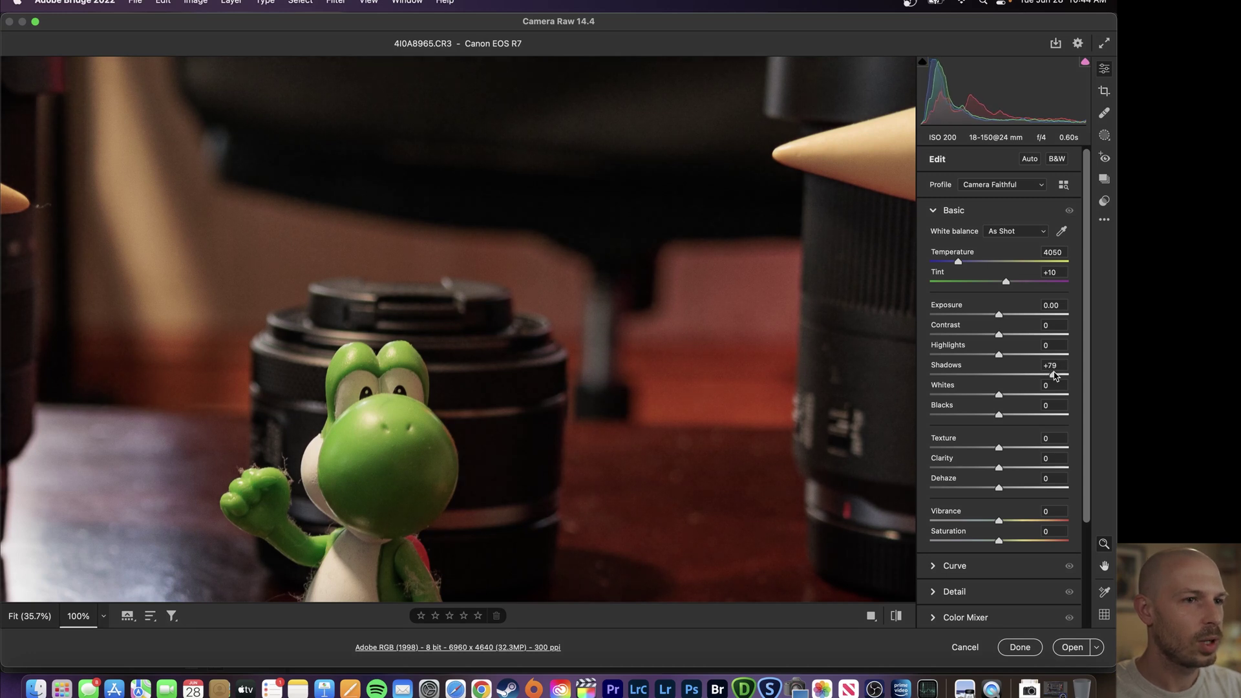
{"action": "left_click_drag", "start_coordinate": [1054, 376], "coordinate": [1057, 375]}
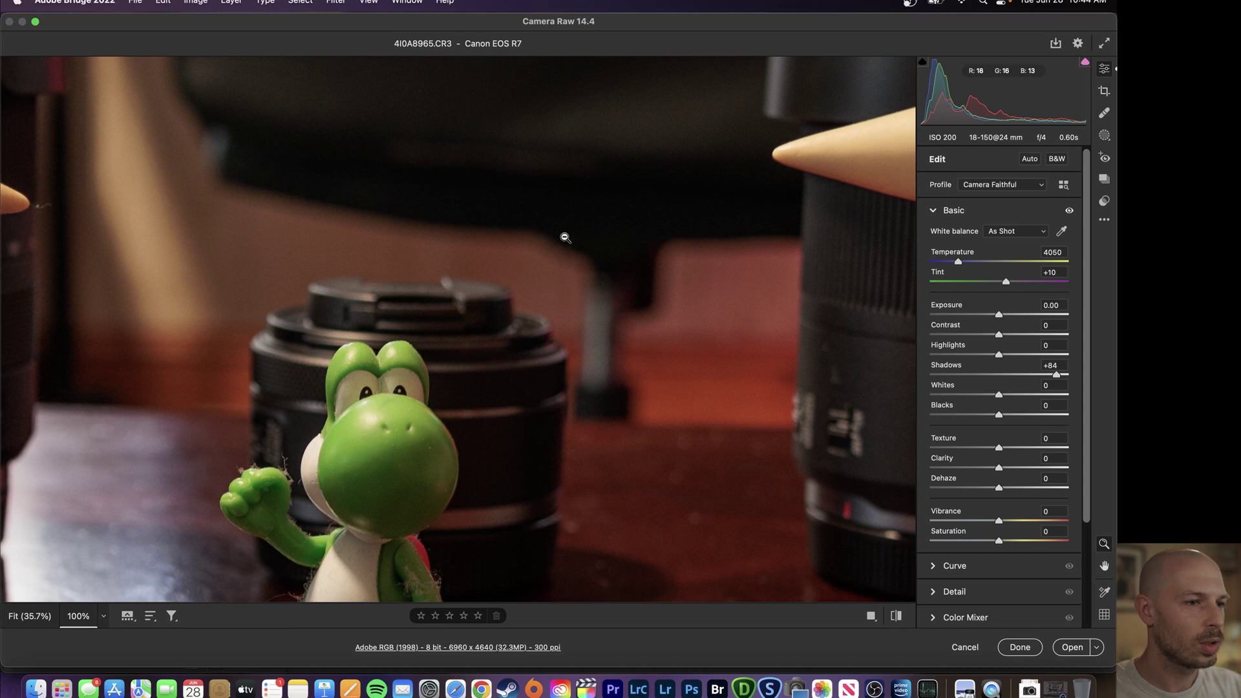
{"action": "left_click_drag", "start_coordinate": [549, 138], "coordinate": [543, 388]}
{"action": "left_click", "coordinate": [594, 416]}
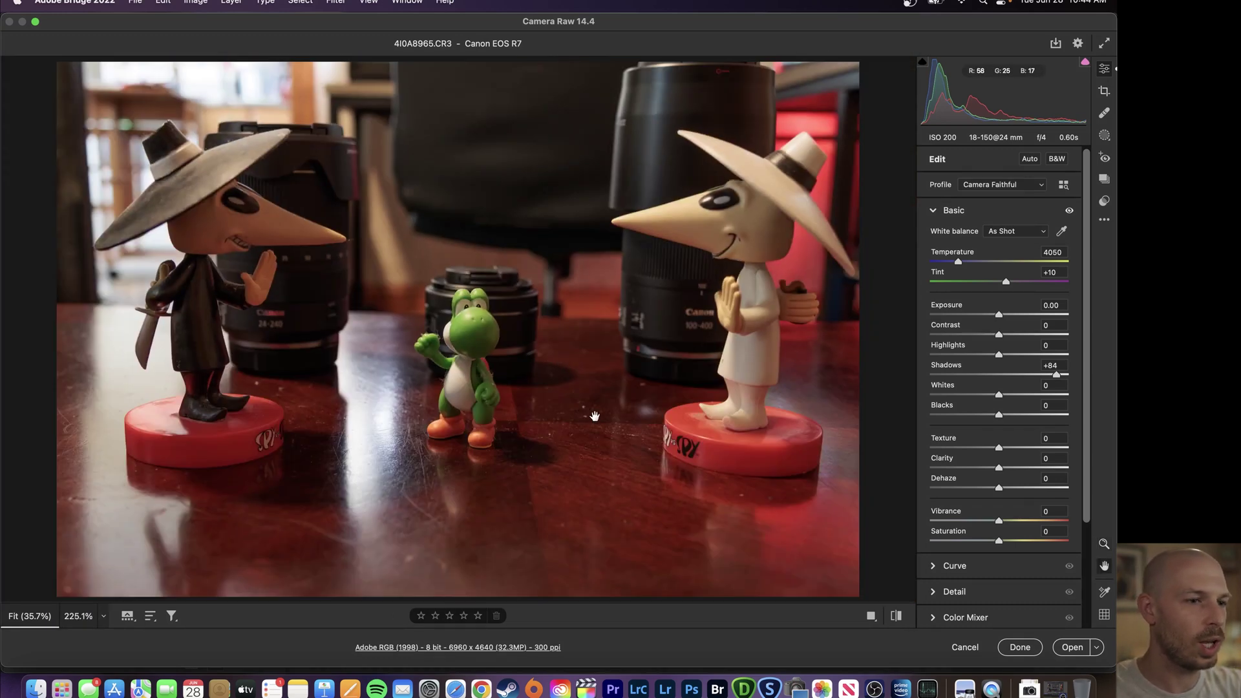
{"action": "key", "text": "z"}
{"action": "left_click_drag", "start_coordinate": [572, 231], "coordinate": [610, 280]}
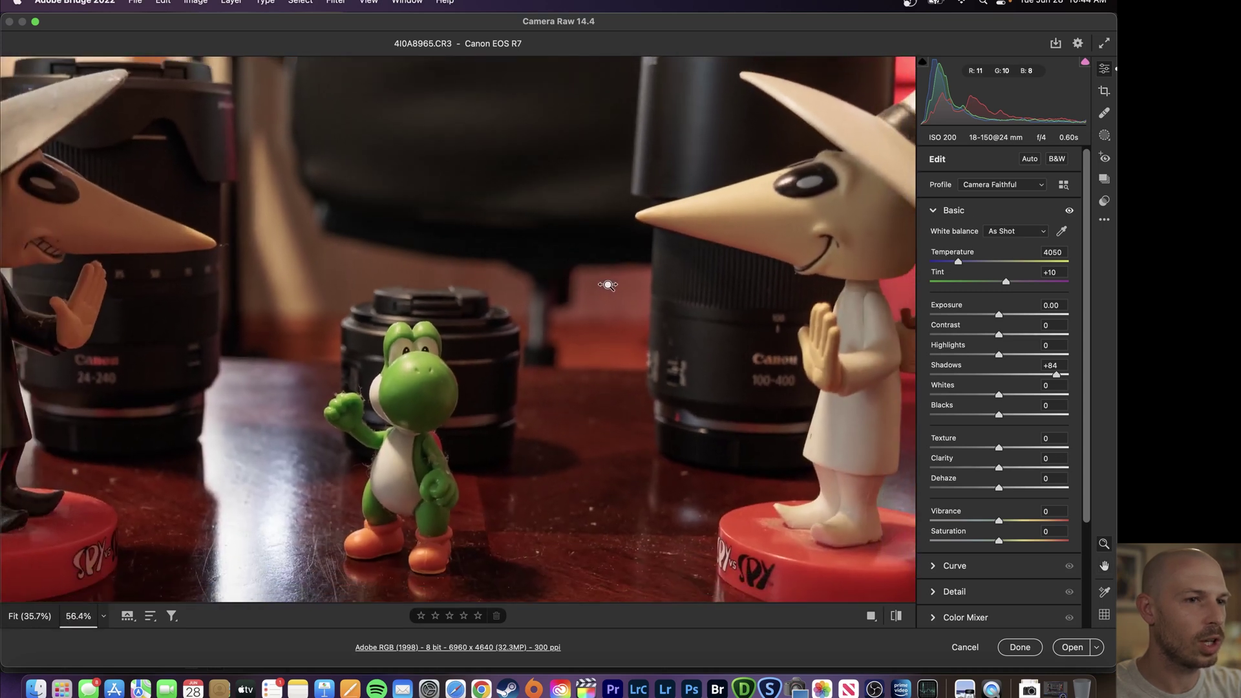
Raise Shadows to about +99, pull it back to +86, and cancel all changes.
{"action": "left_click_drag", "start_coordinate": [1056, 377], "coordinate": [1070, 379]}
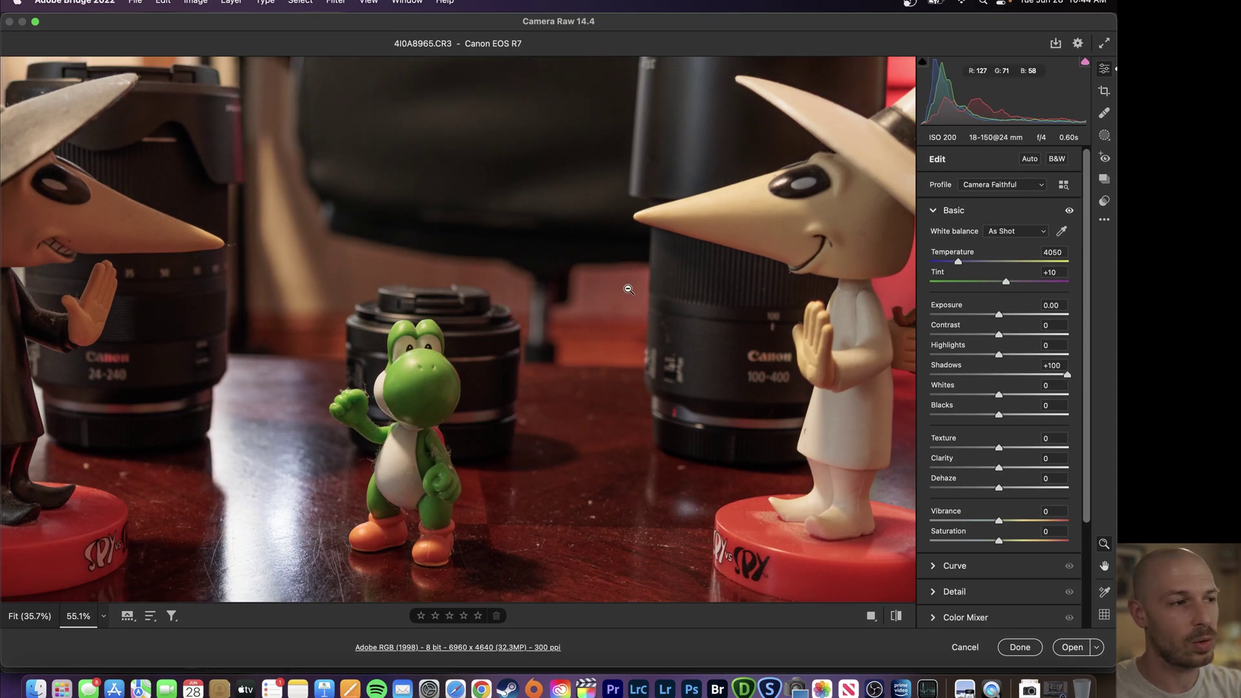
{"action": "left_click_drag", "start_coordinate": [1066, 373], "coordinate": [1030, 376]}
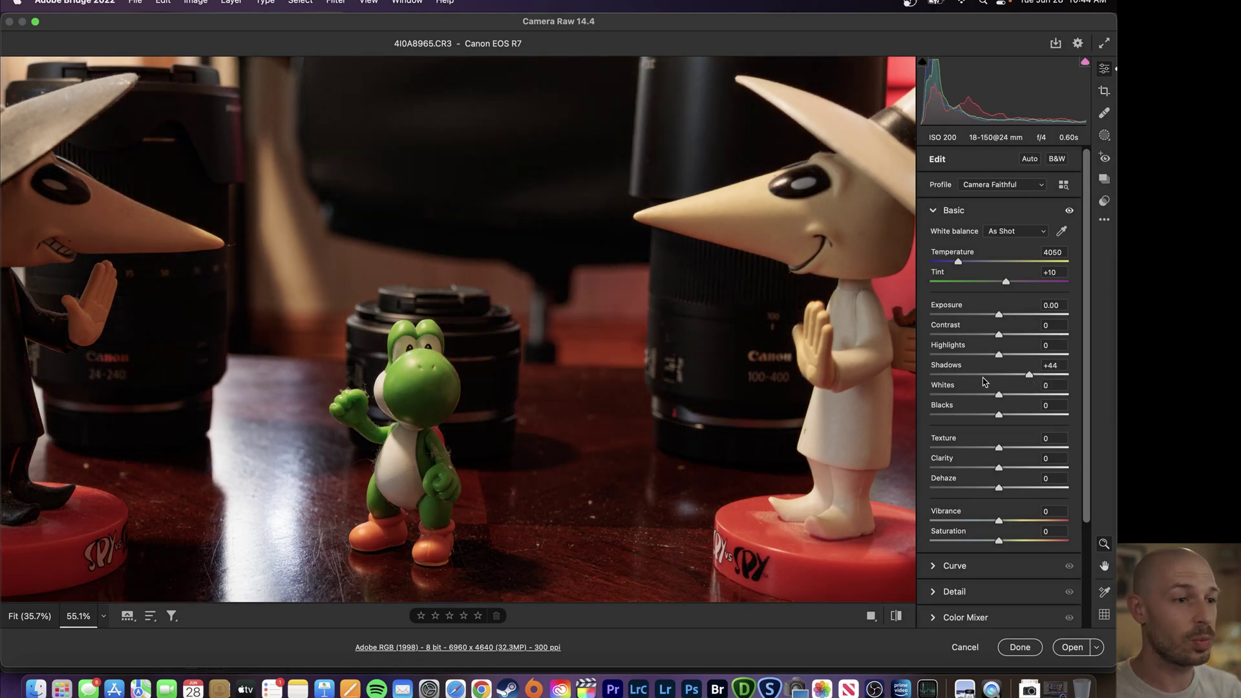
{"action": "left_click", "coordinate": [964, 648]}
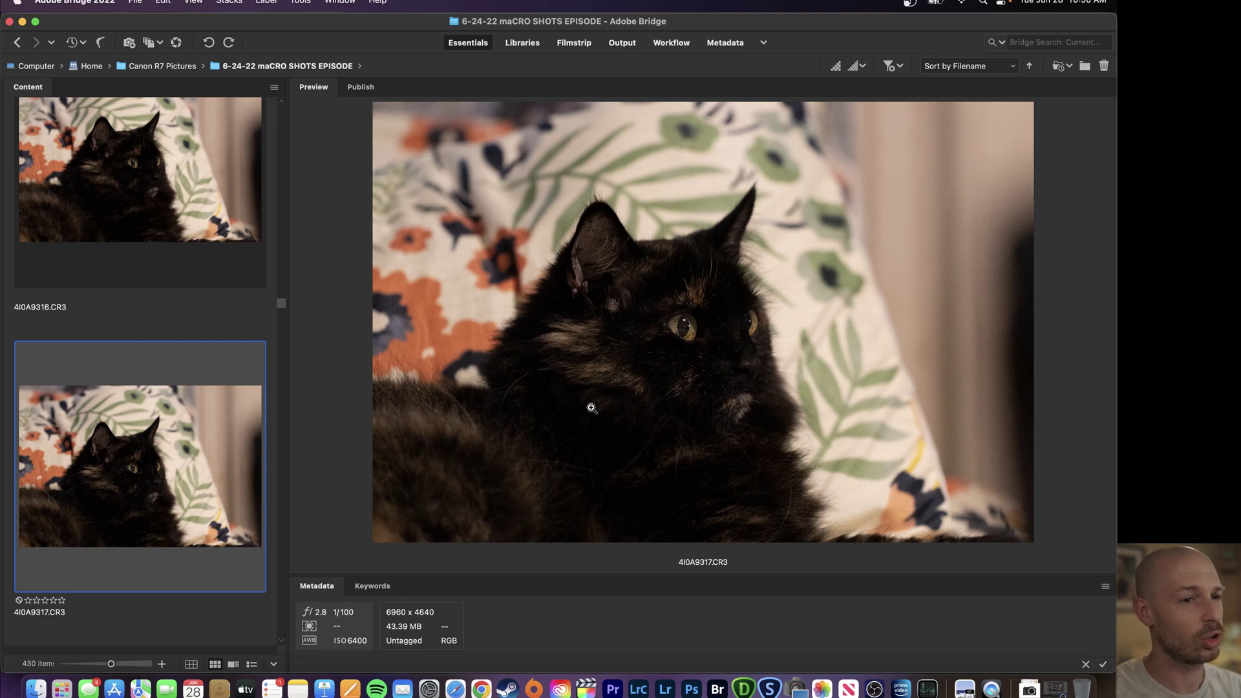
Open the ISO 6400 cat photo in Camera Raw and zoom in close on the cat's face.
{"action": "right_click", "coordinate": [615, 309]}
{"action": "left_click", "coordinate": [687, 565]}
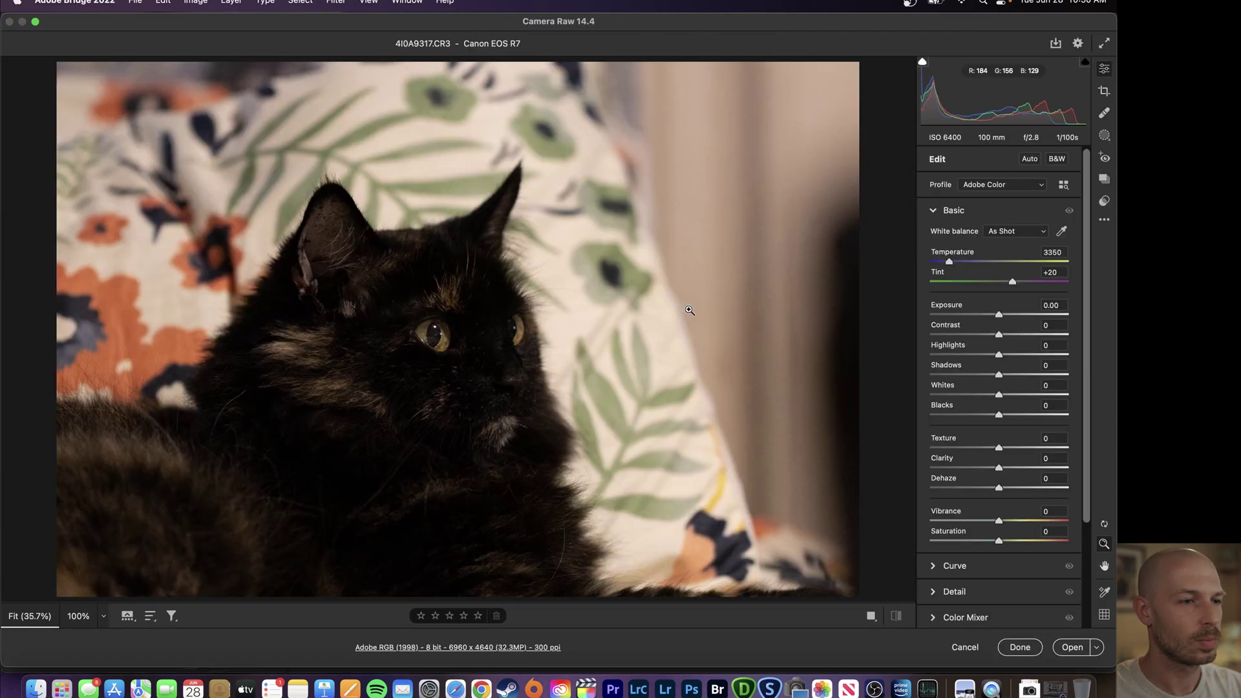
{"action": "right_click", "coordinate": [451, 320]}
{"action": "mouse_move", "coordinate": [527, 358]}
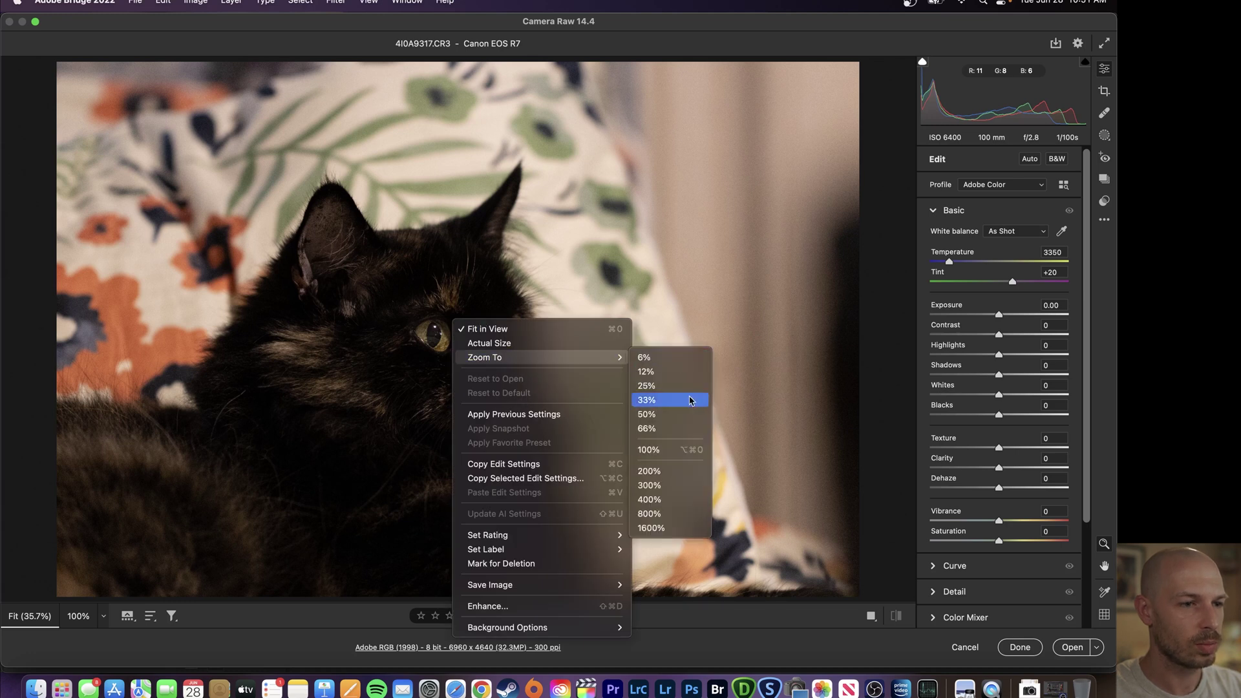
{"action": "left_click", "coordinate": [681, 449]}
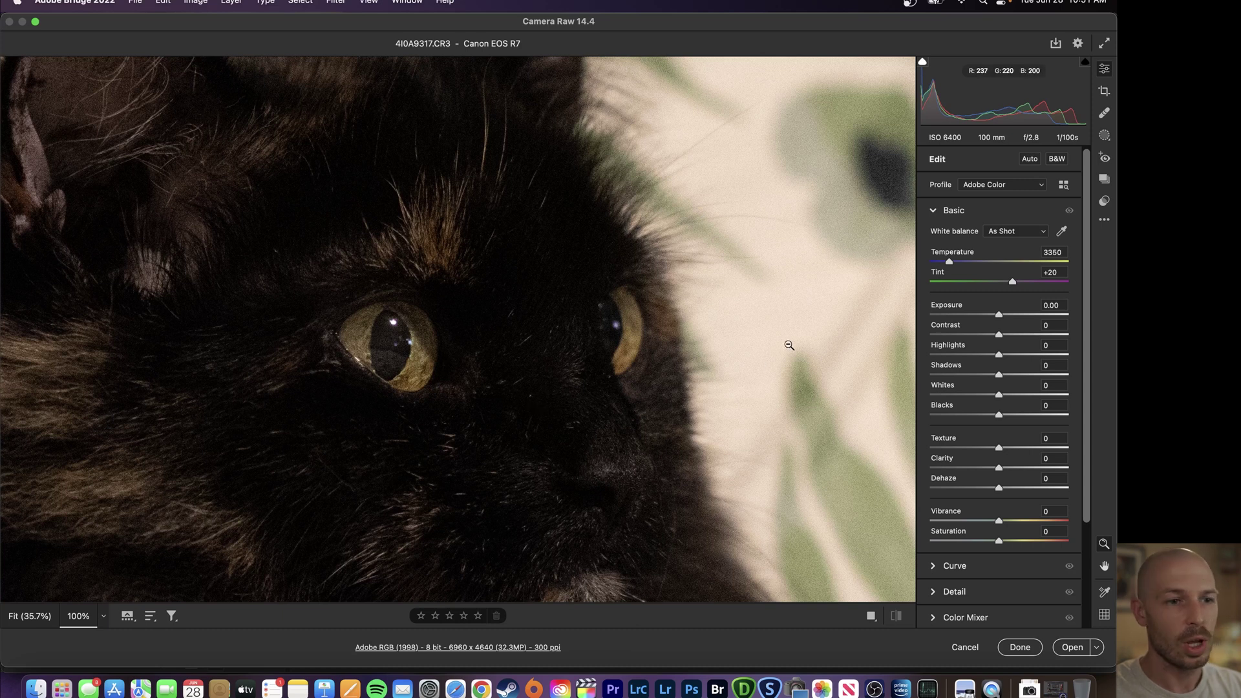
Try Shadows from about +36 up to +50 and back down, then return to Bridge.
{"action": "left_click_drag", "start_coordinate": [999, 375], "coordinate": [1024, 374]}
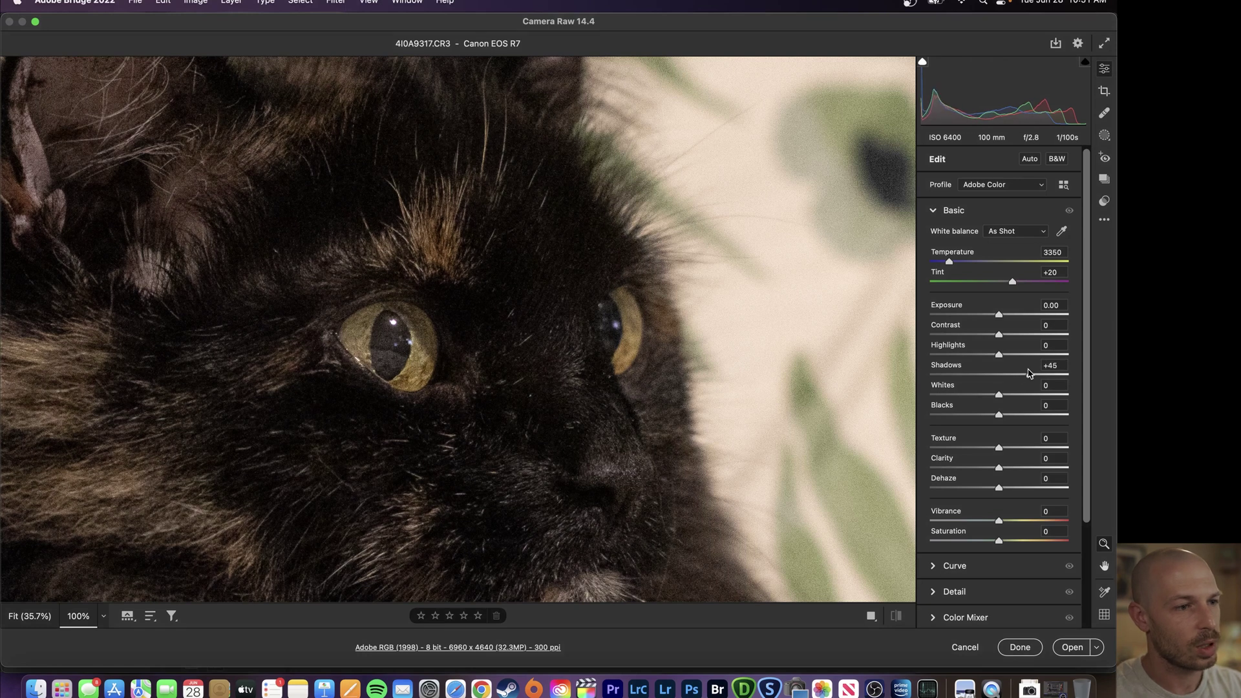
{"action": "mouse_move", "coordinate": [1029, 373]}
{"action": "left_mouse_down"}
{"action": "mouse_move", "coordinate": [1013, 375]}
{"action": "mouse_move", "coordinate": [1024, 375]}
{"action": "left_mouse_up"}
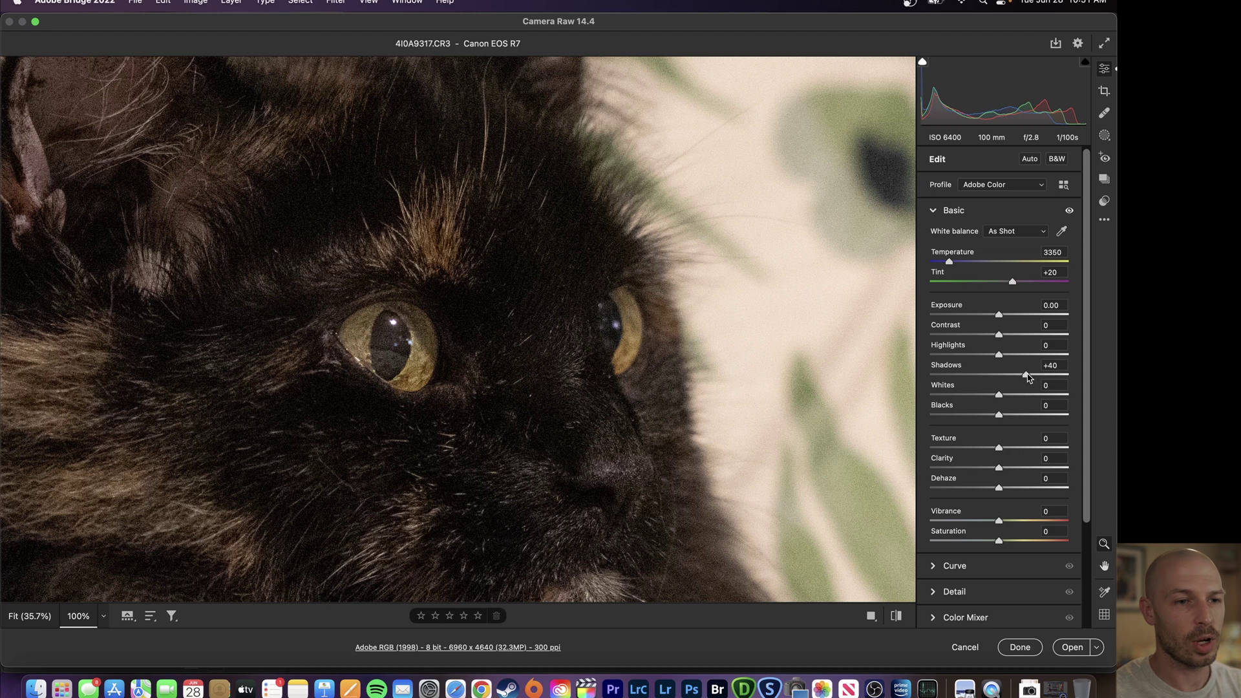
{"action": "left_click_drag", "start_coordinate": [1028, 377], "coordinate": [1033, 379]}
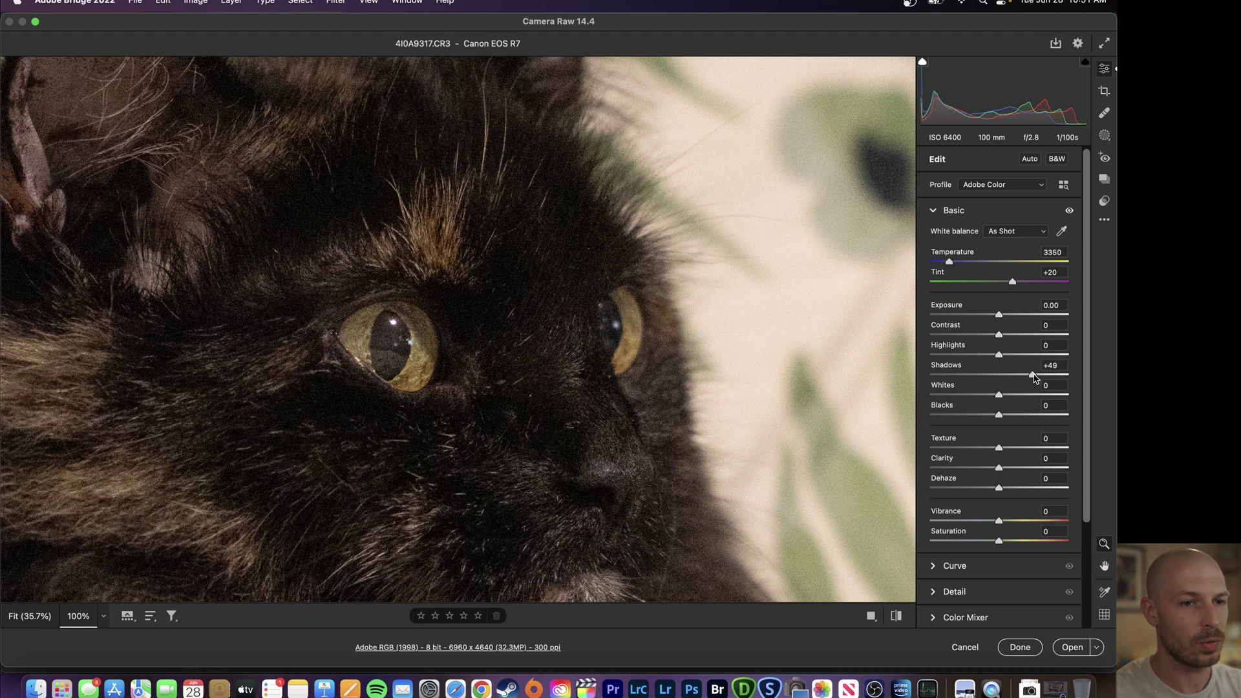
{"action": "left_click_drag", "start_coordinate": [1034, 374], "coordinate": [1041, 374]}
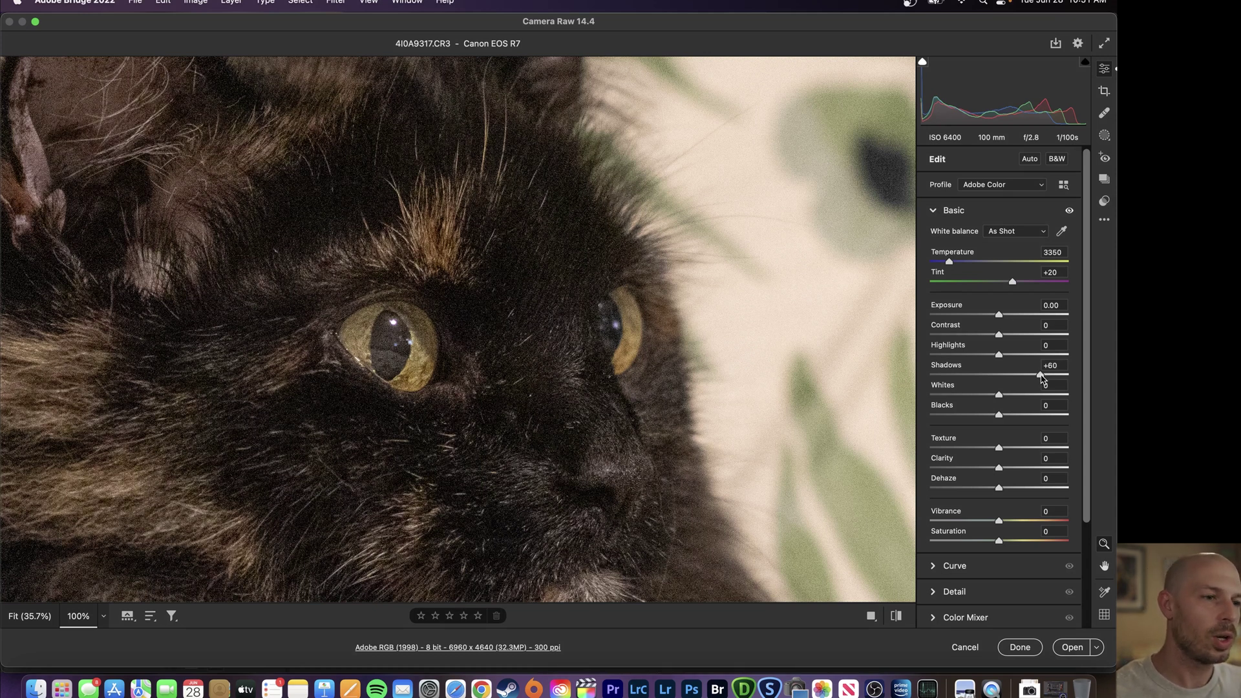
{"action": "left_click_drag", "start_coordinate": [1041, 375], "coordinate": [1015, 378]}
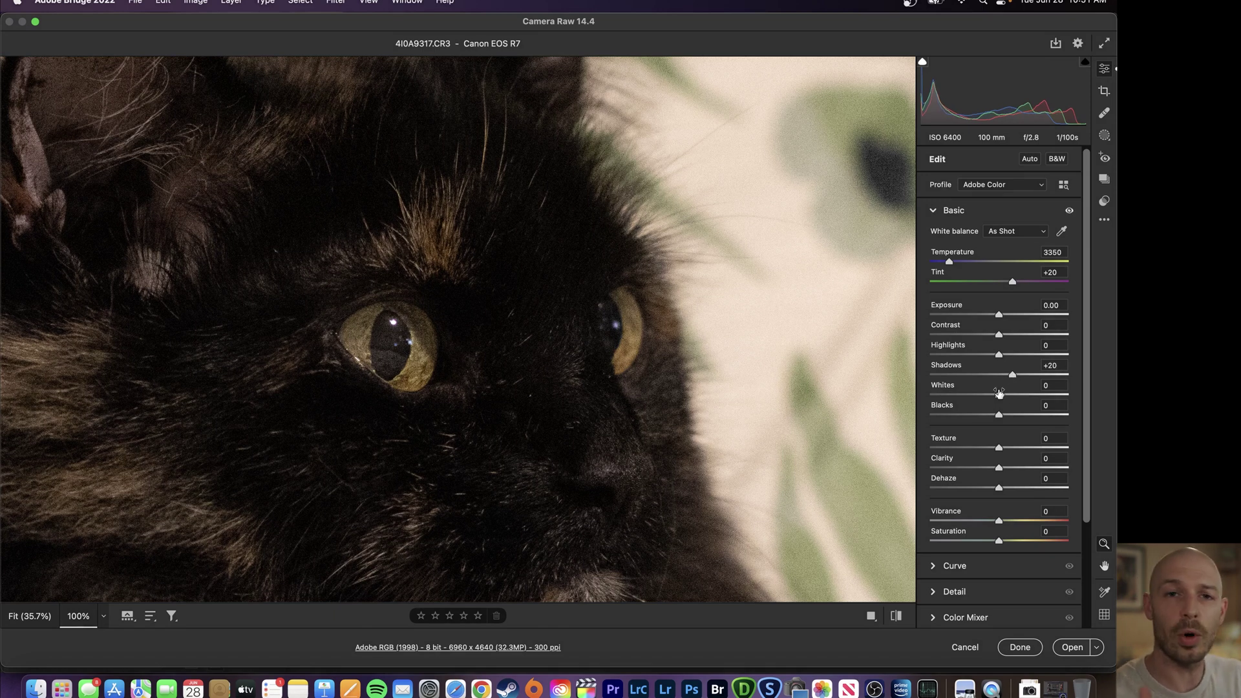
{"action": "mouse_move", "coordinate": [999, 393]}
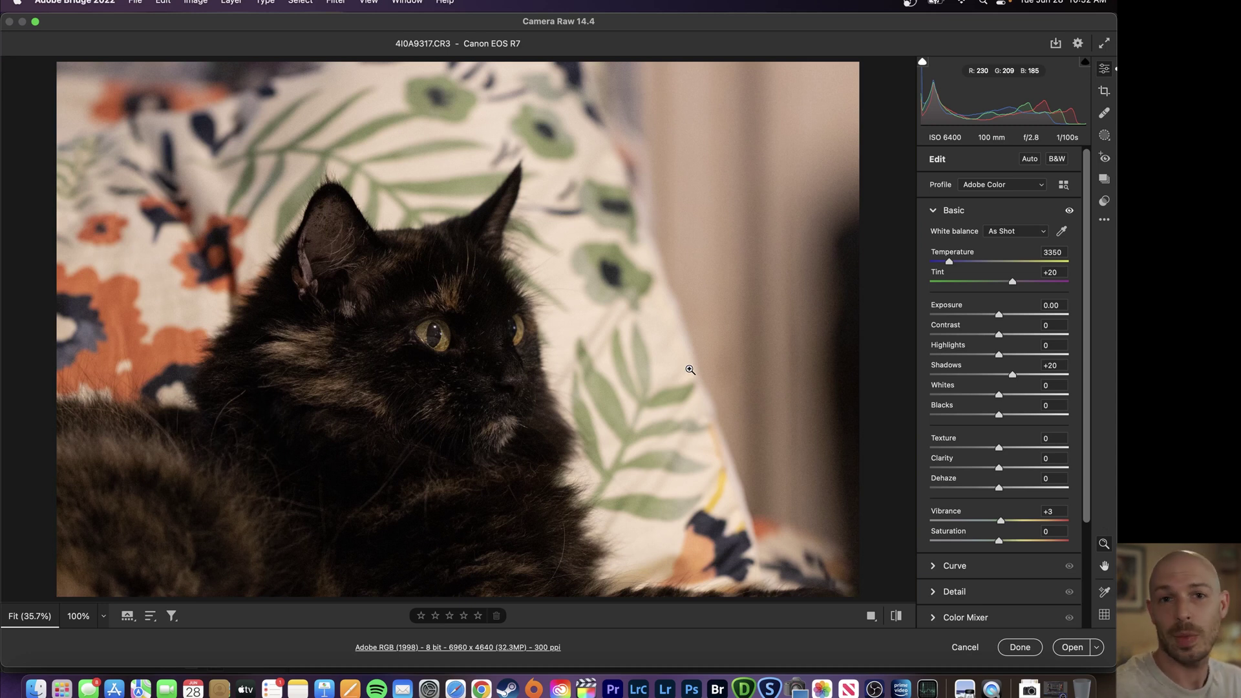
{"action": "left_click", "coordinate": [714, 689]}
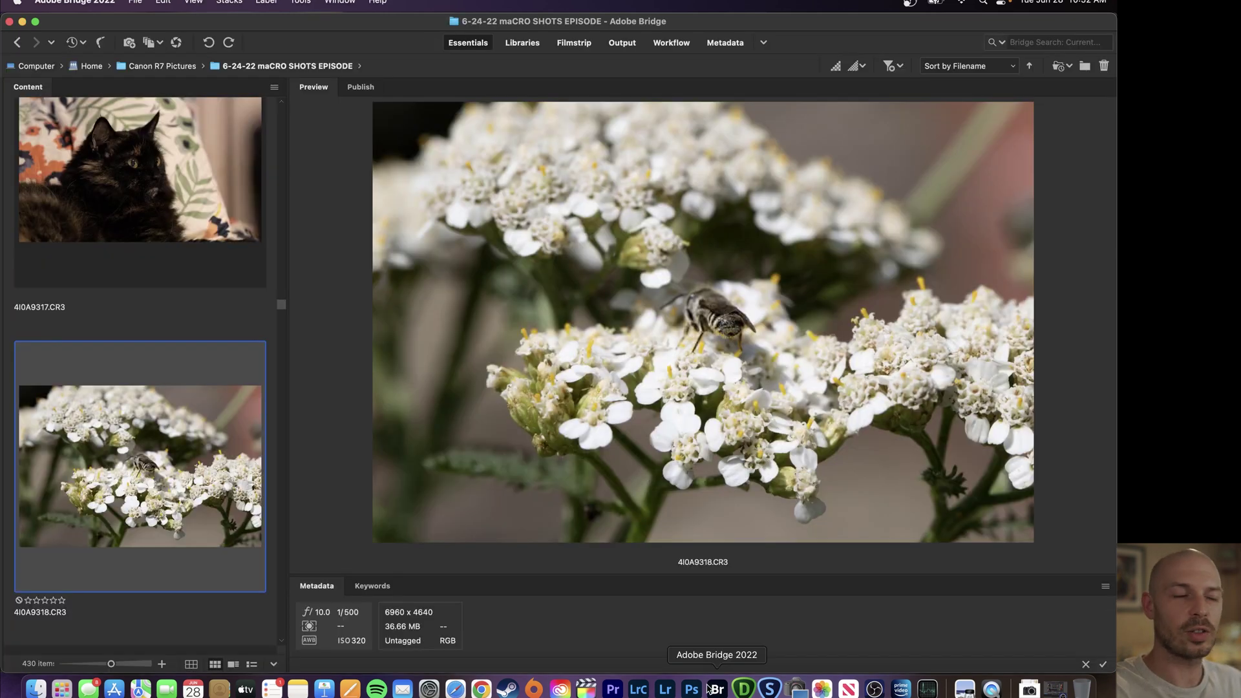
Step forward seven photos to the ISO 5000 bee close-up 4I0A9339 and open it in Camera Raw.
{"action": "key", "text": "Down"}
{"action": "key", "text": "Down"}
{"action": "key", "text": "Down"}
{"action": "key", "text": "Down"}
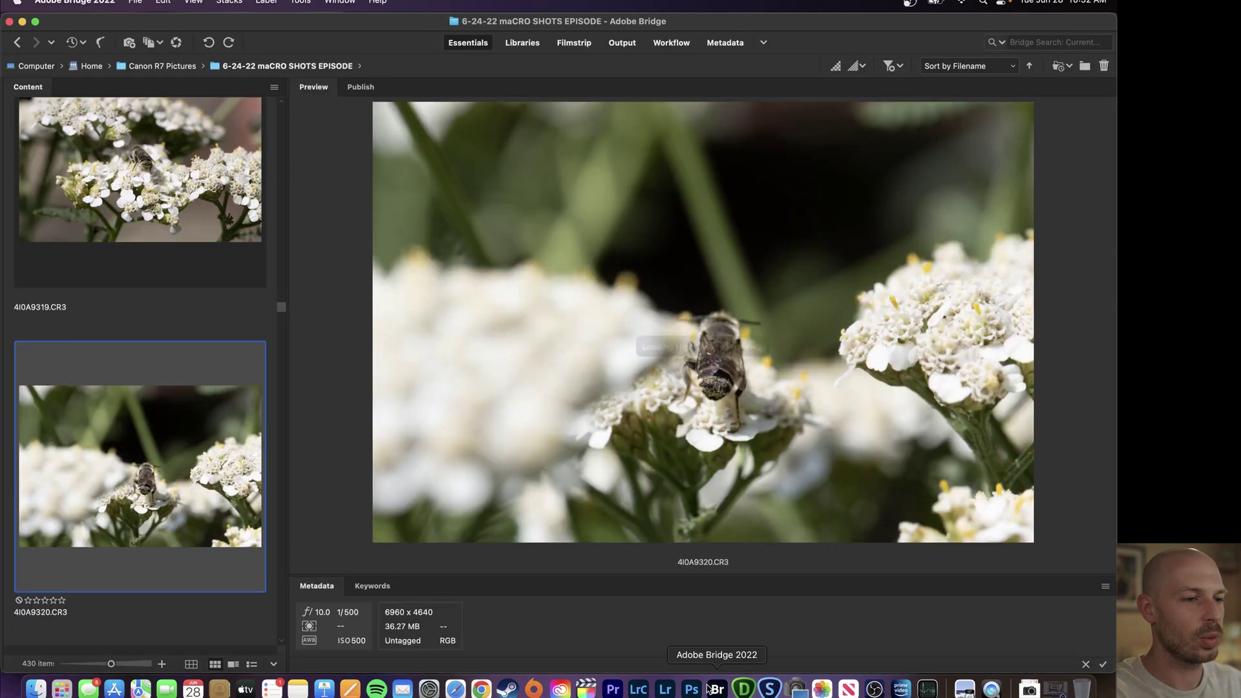
{"action": "key", "text": "Down"}
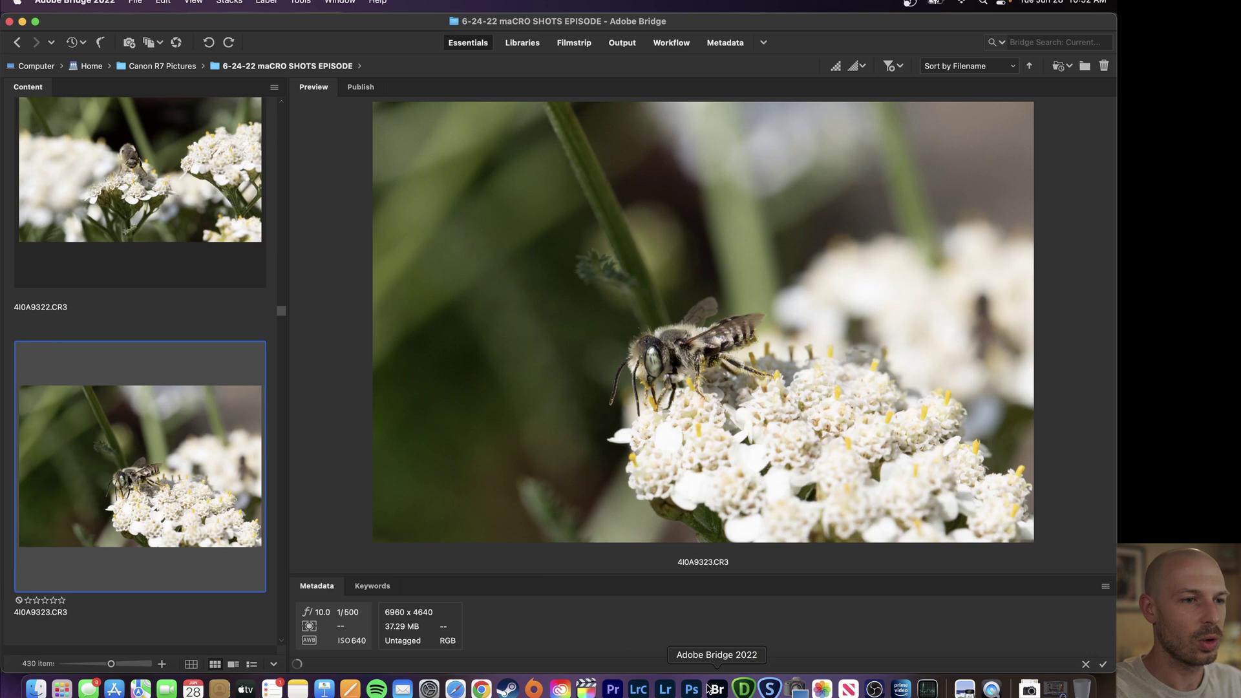
{"action": "key", "text": "Down"}
{"action": "key", "text": "Down"}
{"action": "key", "text": "Down"}
{"action": "key", "text": "Down"}
{"action": "key", "text": "Down"}
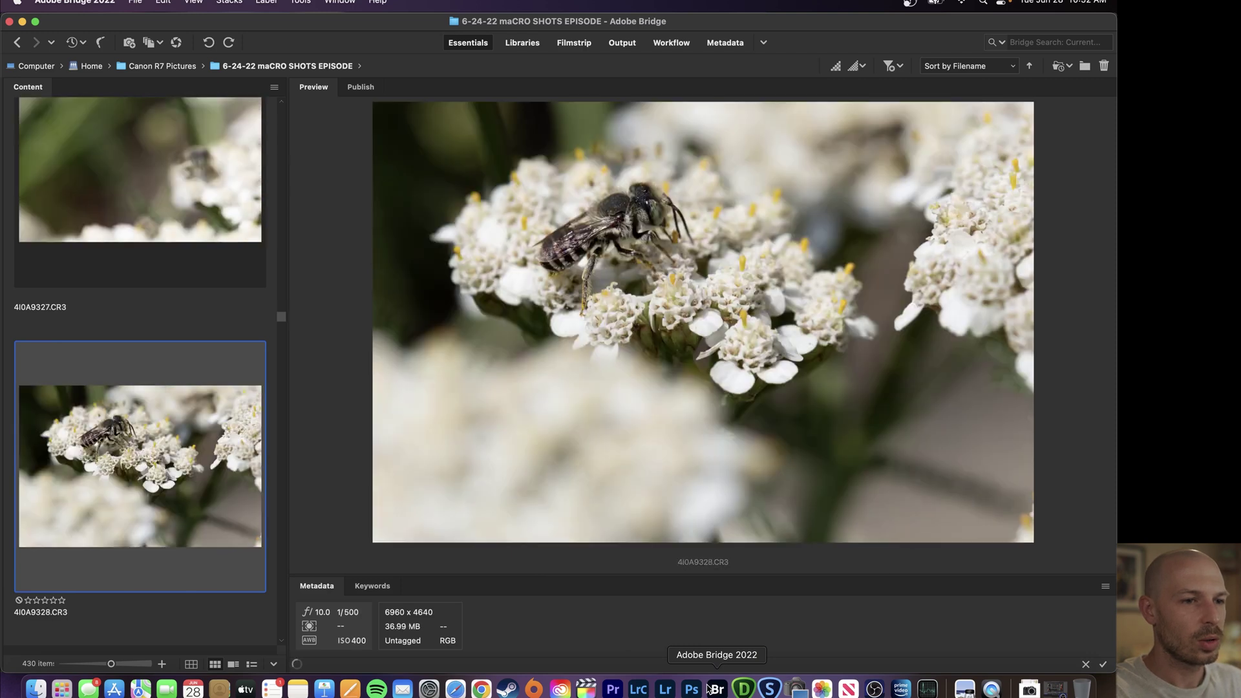
{"action": "key", "text": "Down"}
{"action": "key", "text": "Down"}
{"action": "key", "text": "Down"}
{"action": "key", "text": "Down"}
{"action": "key", "text": "Down"}
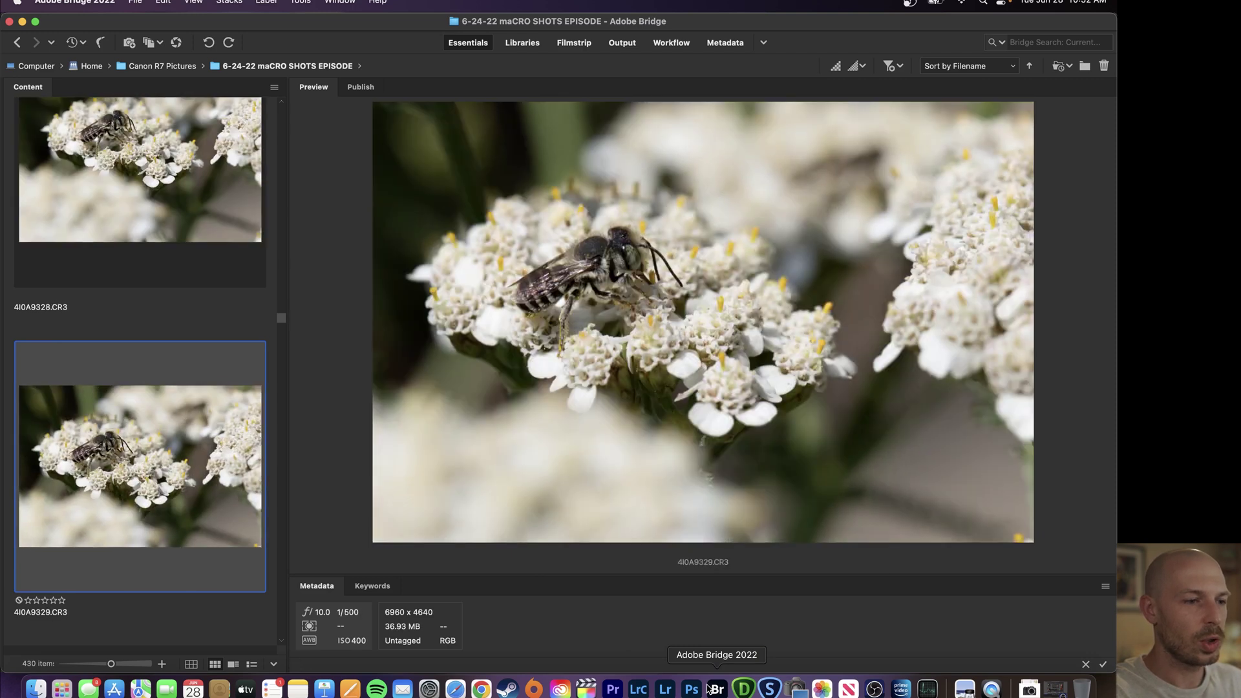
{"action": "key", "text": "Down"}
{"action": "key", "text": "Down"}
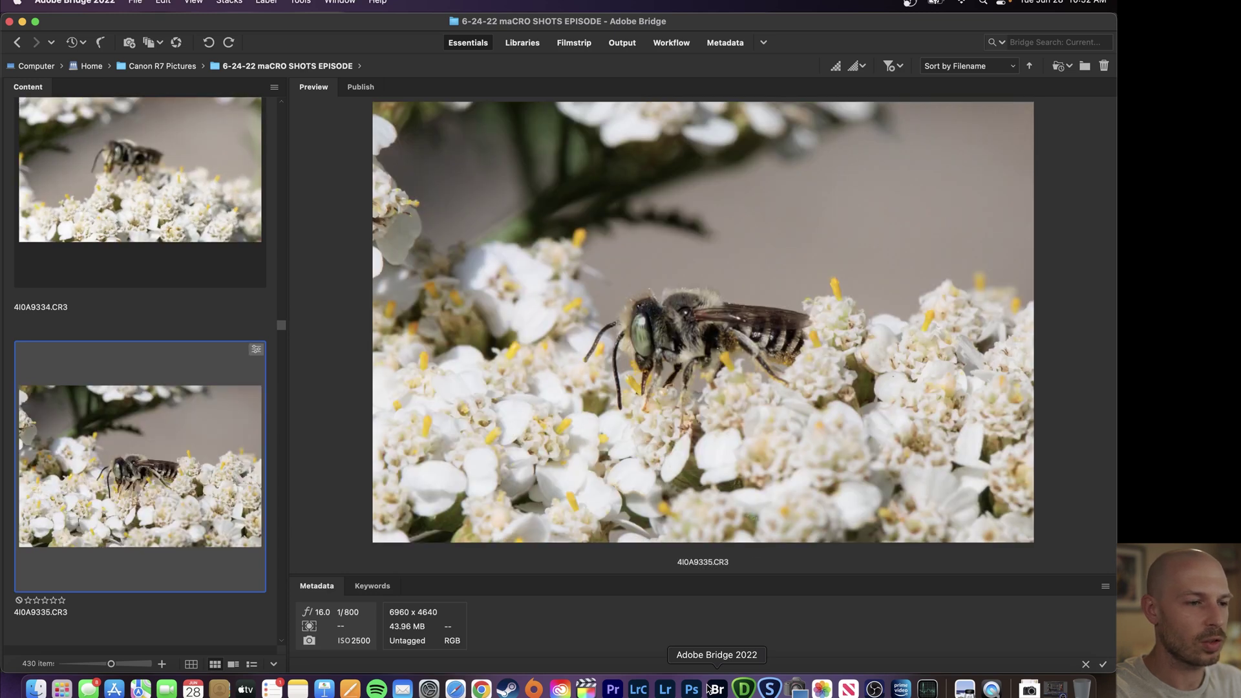
{"action": "key", "text": "Down"}
{"action": "key", "text": "Down"}
{"action": "key", "text": "Down"}
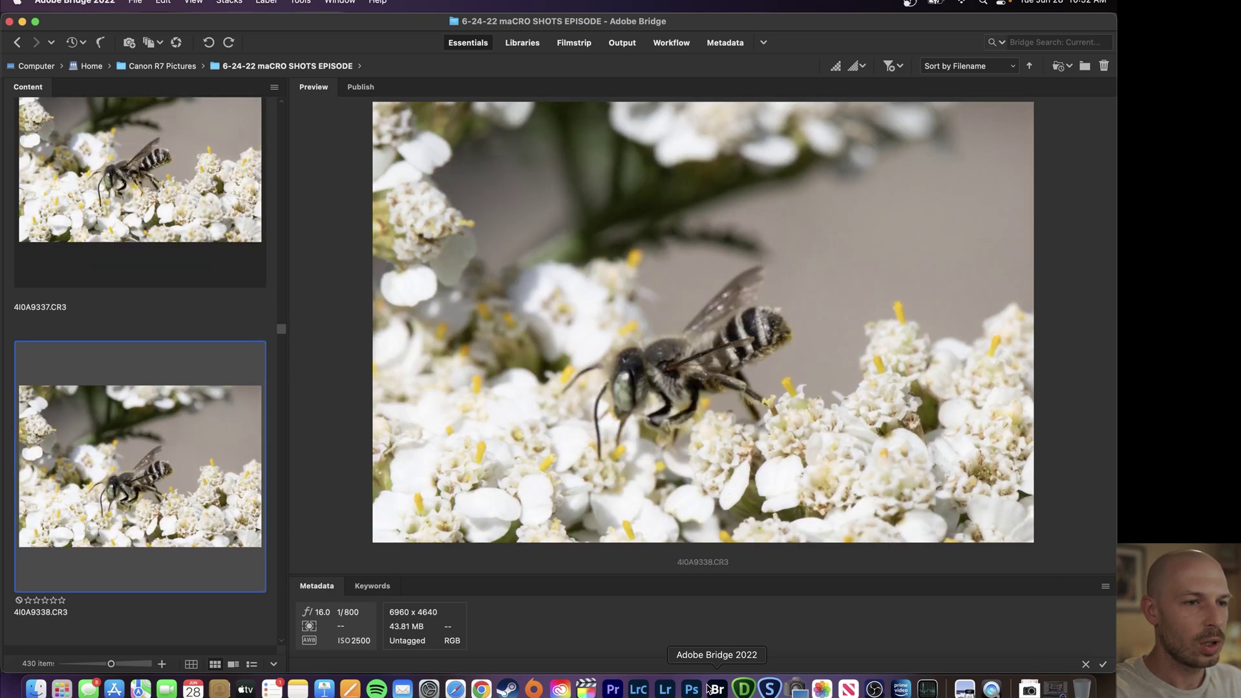
{"action": "key", "text": "Down"}
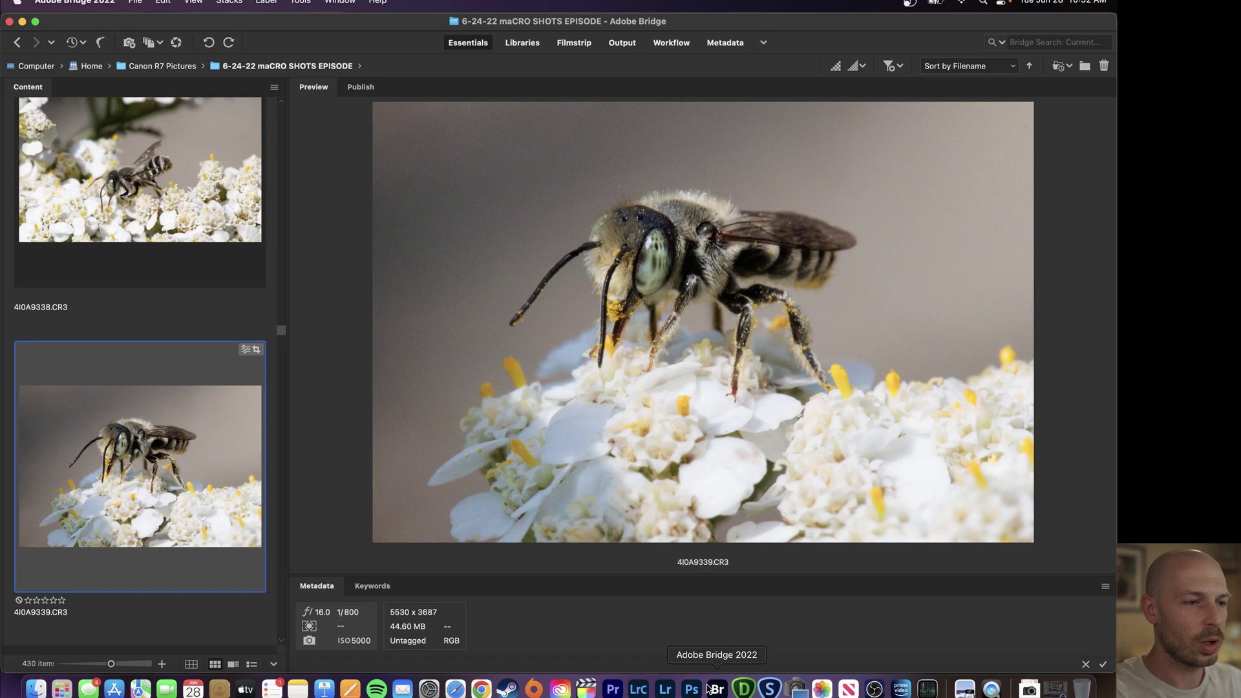
{"action": "right_click", "coordinate": [676, 259]}
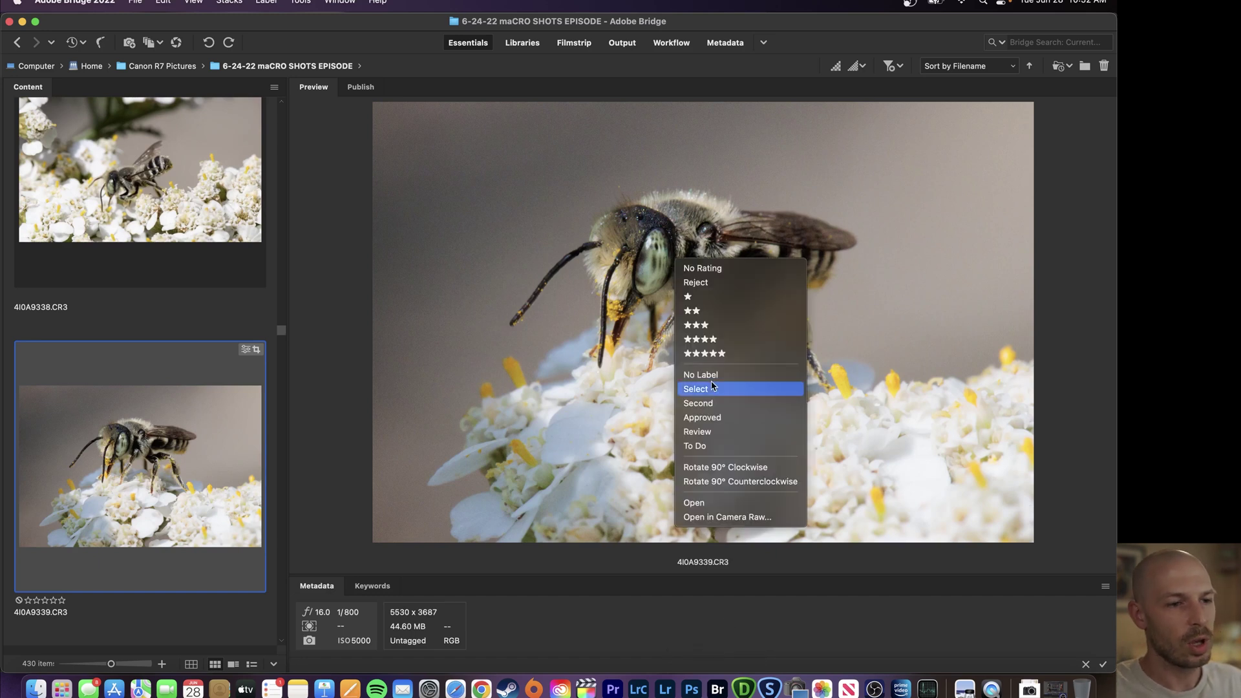
{"action": "left_click", "coordinate": [718, 517]}
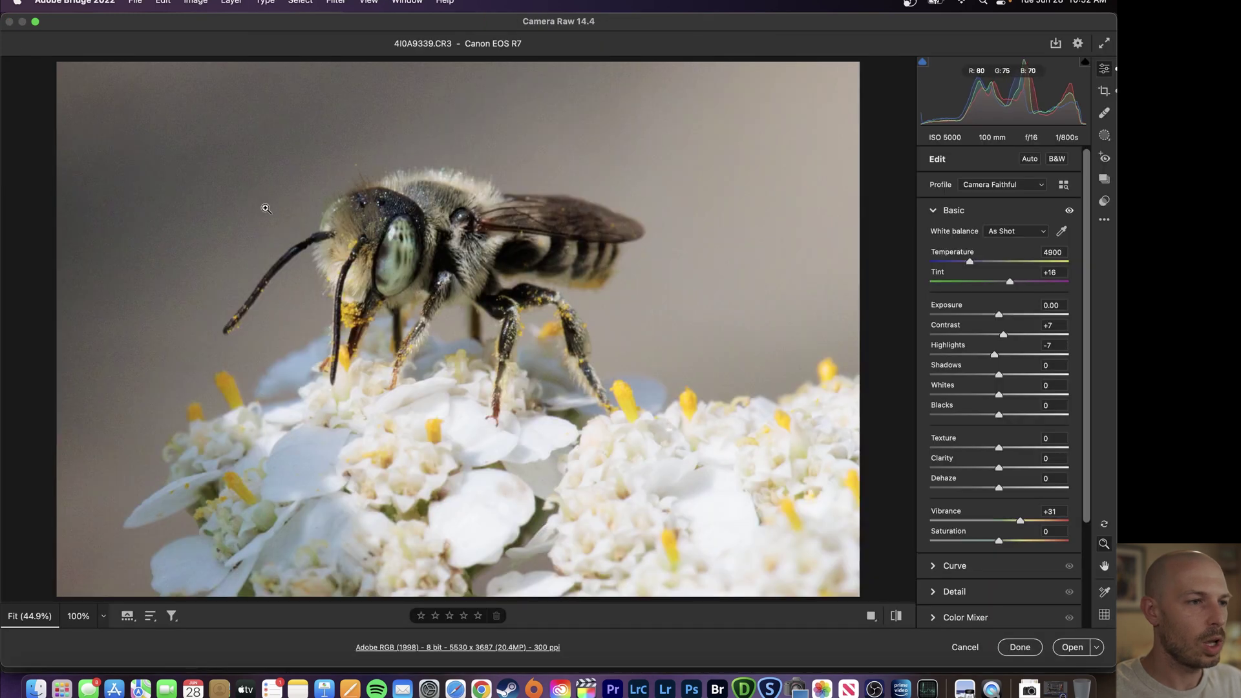
Zoom the bee photo to 100% actual pixels and recentre the view on the bee's head.
{"action": "right_click", "coordinate": [265, 205]}
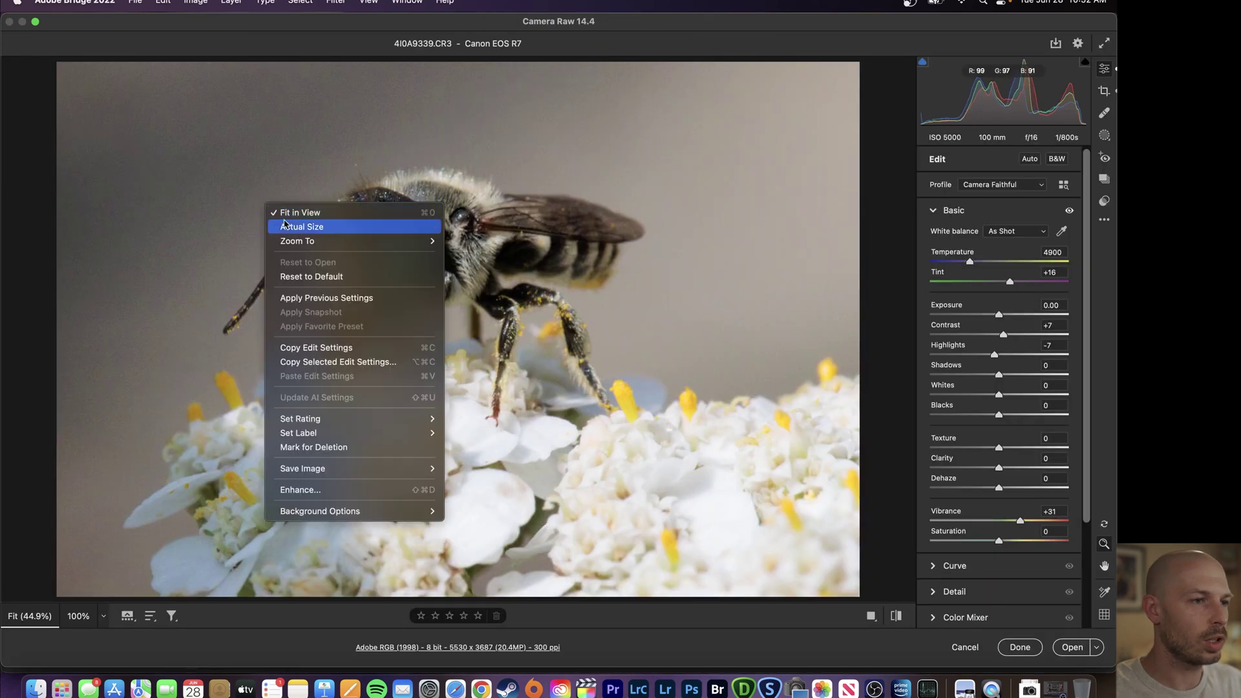
{"action": "mouse_move", "coordinate": [340, 243]}
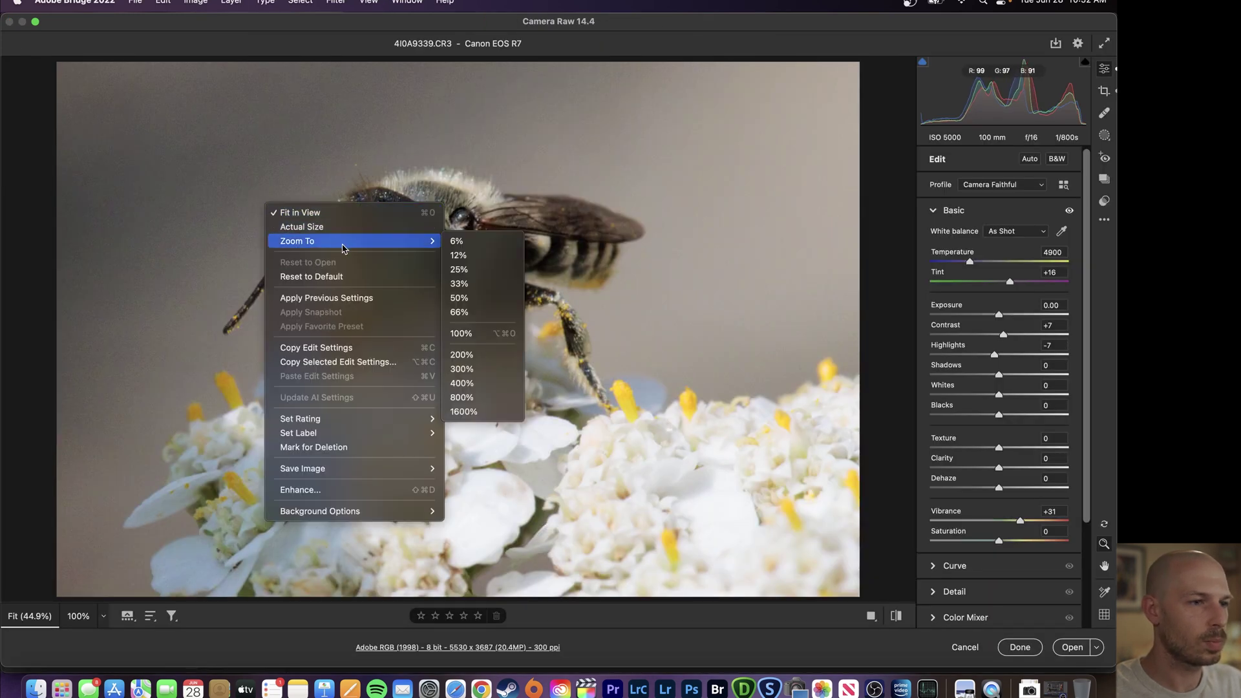
{"action": "left_click", "coordinate": [493, 335]}
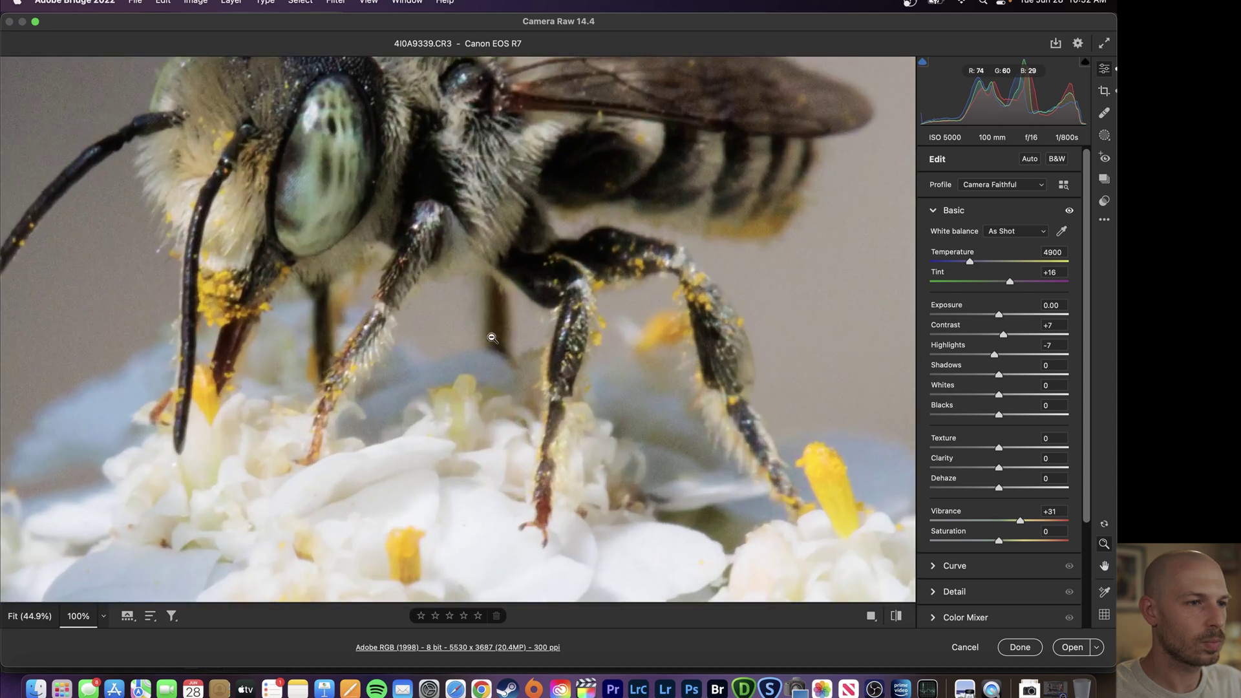
{"action": "left_click", "coordinate": [447, 278]}
{"action": "left_click", "coordinate": [464, 283]}
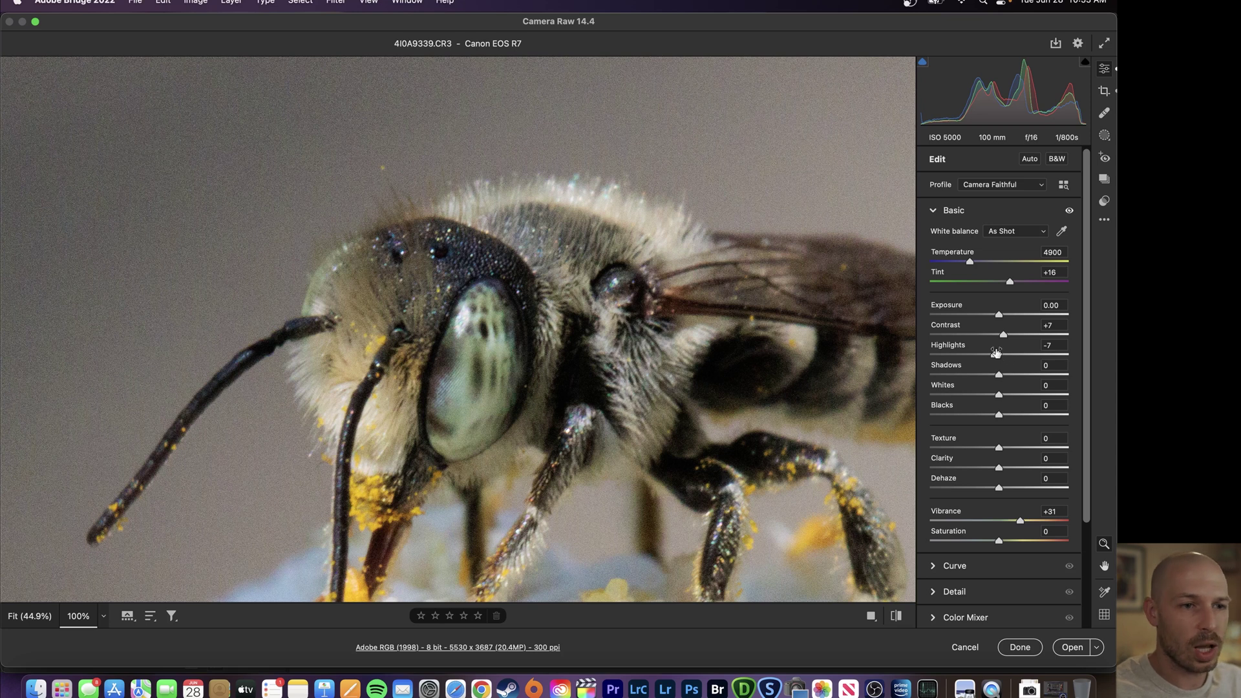
Raise the bee photo's Contrast to +16 in the Basic panel.
{"action": "left_click_drag", "start_coordinate": [1005, 339], "coordinate": [1012, 375]}
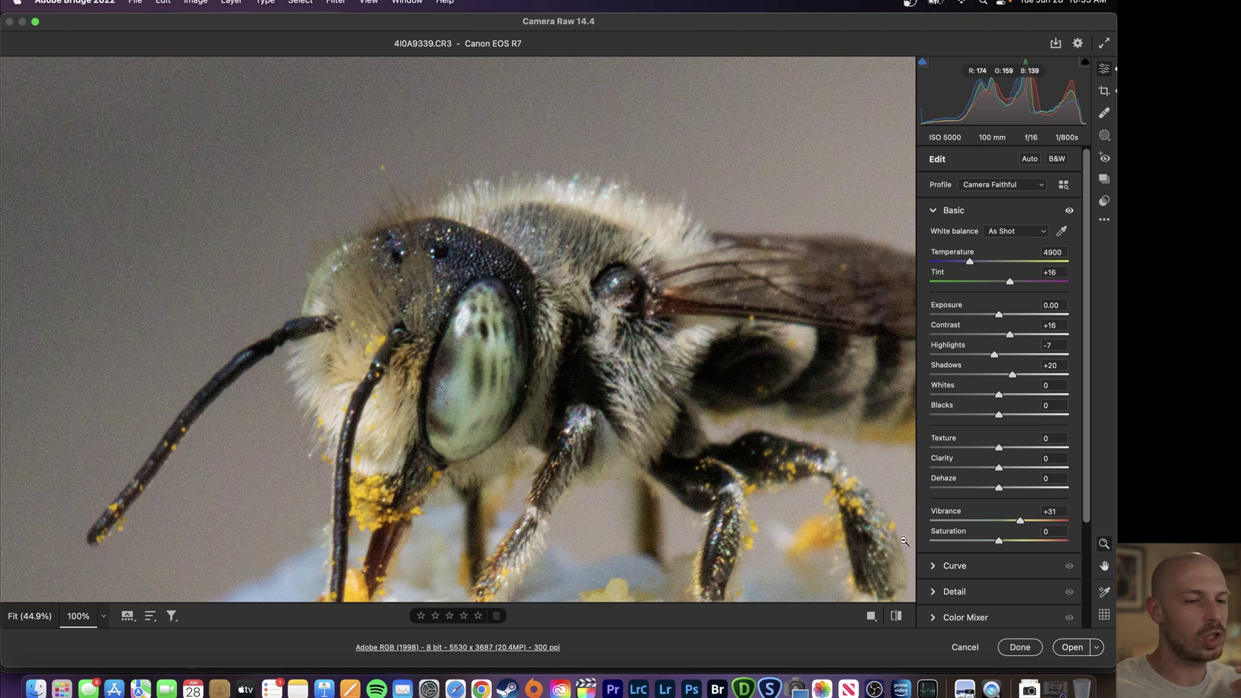
Open the bee photo in Photoshop, zoom on the antenna base, then fit it on screen.
{"action": "left_click", "coordinate": [1058, 650]}
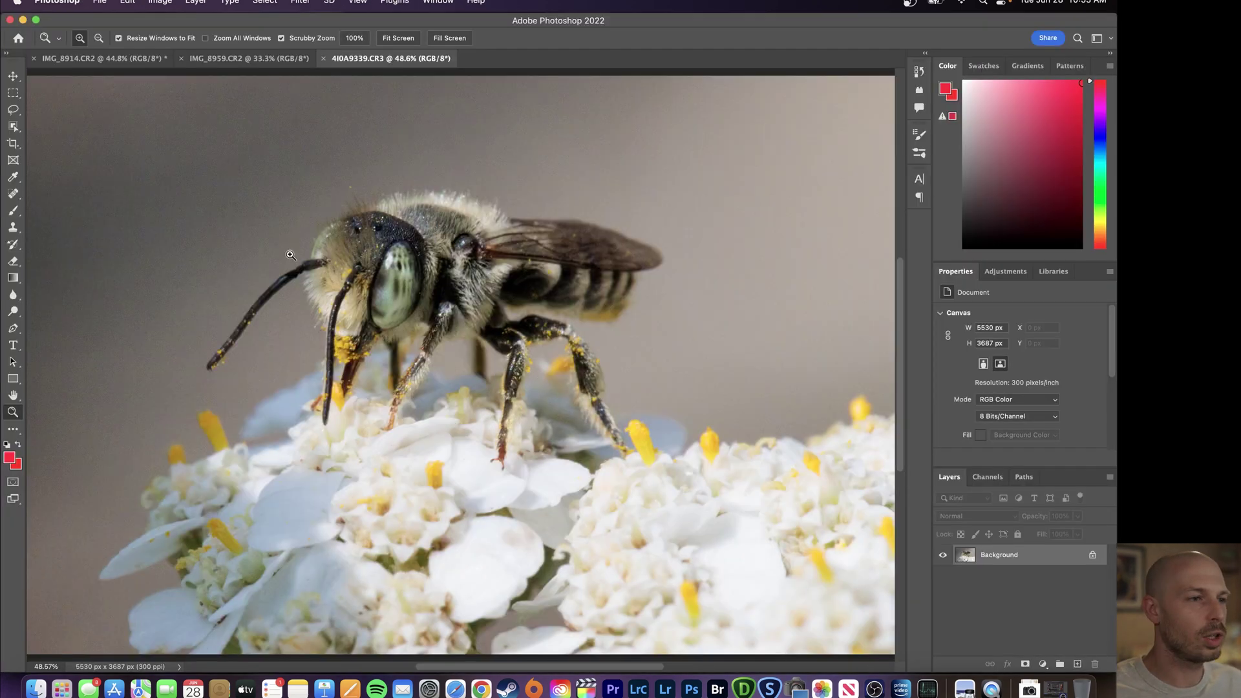
{"action": "left_click_drag", "start_coordinate": [295, 255], "coordinate": [357, 315]}
{"action": "right_click", "coordinate": [357, 315]}
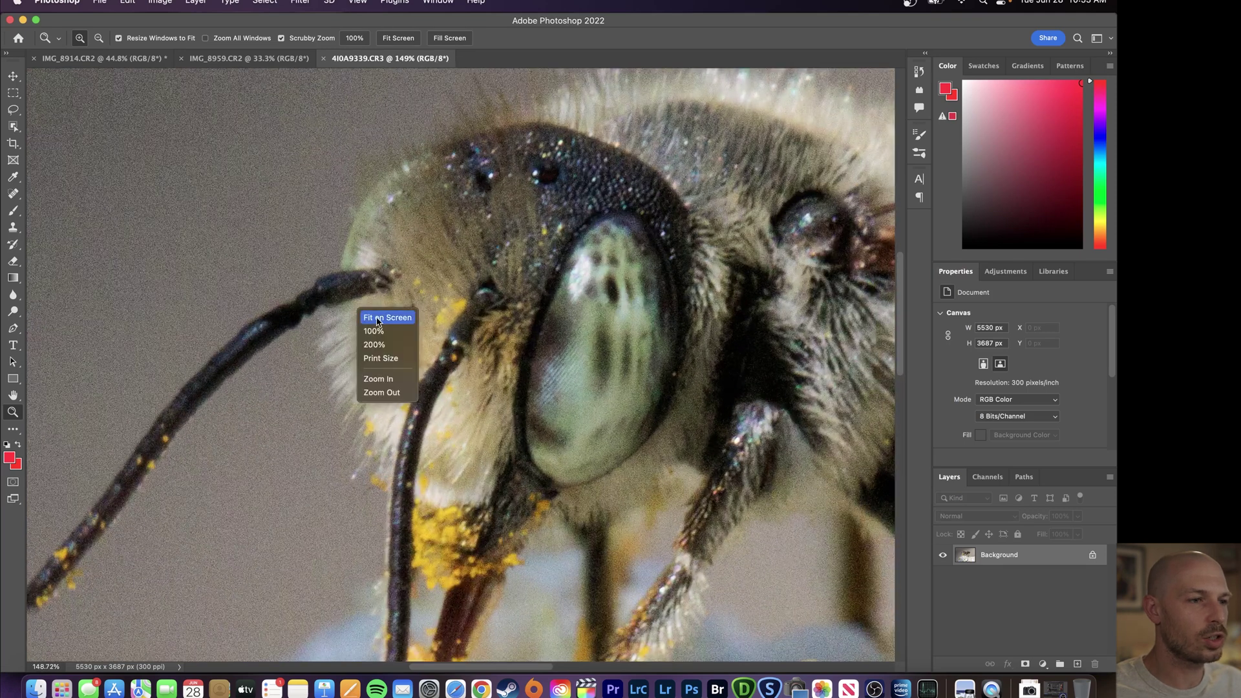
{"action": "left_click", "coordinate": [377, 317]}
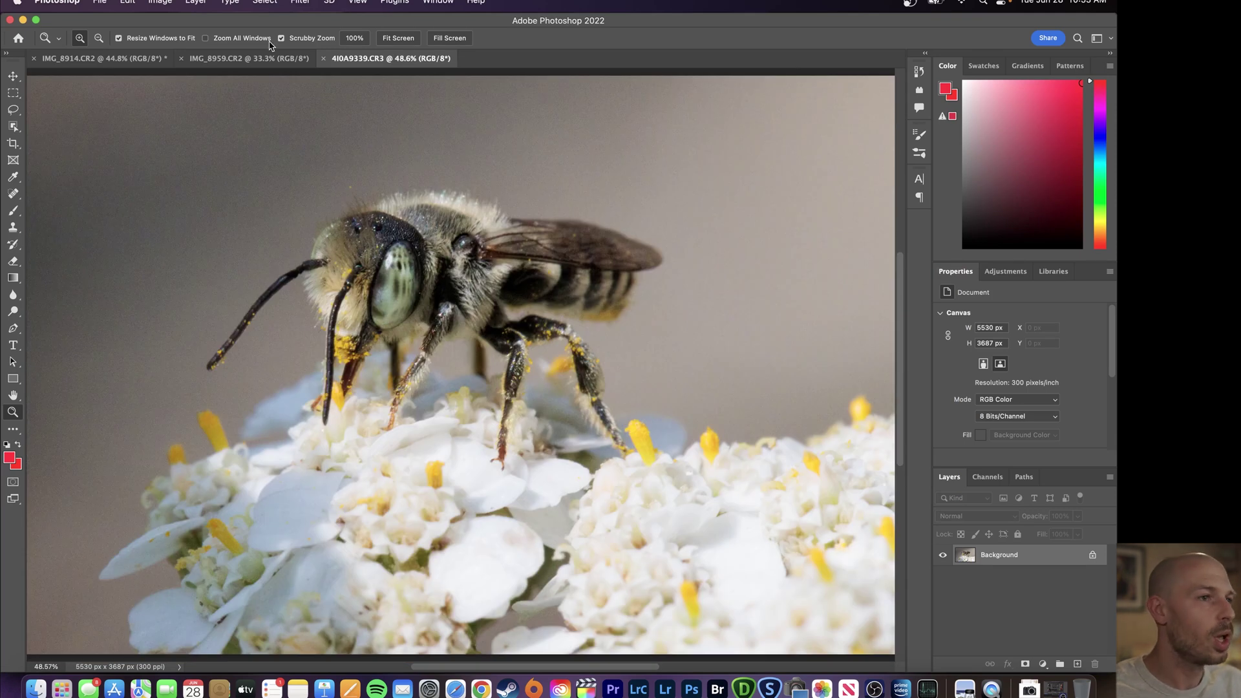
Launch Topaz DeNoise AI on the bee photo from the Filter > Topaz Labs menu.
{"action": "left_click", "coordinate": [300, 2]}
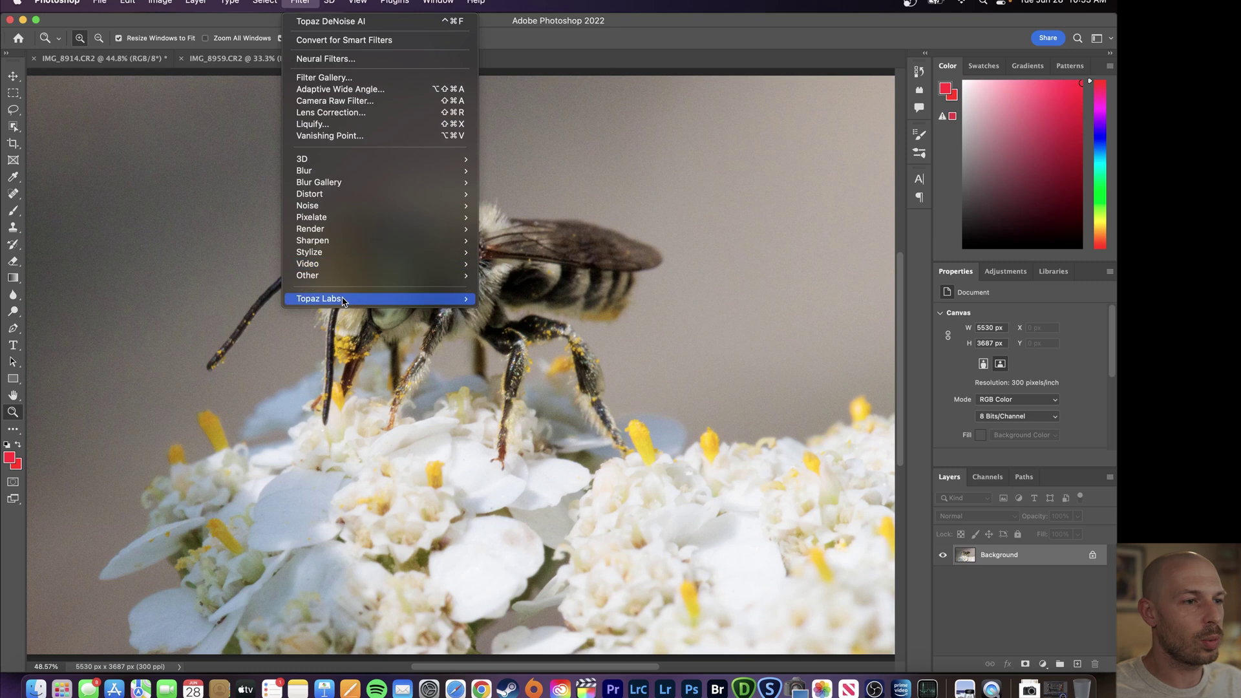
{"action": "mouse_move", "coordinate": [345, 299]}
{"action": "left_click", "coordinate": [543, 300]}
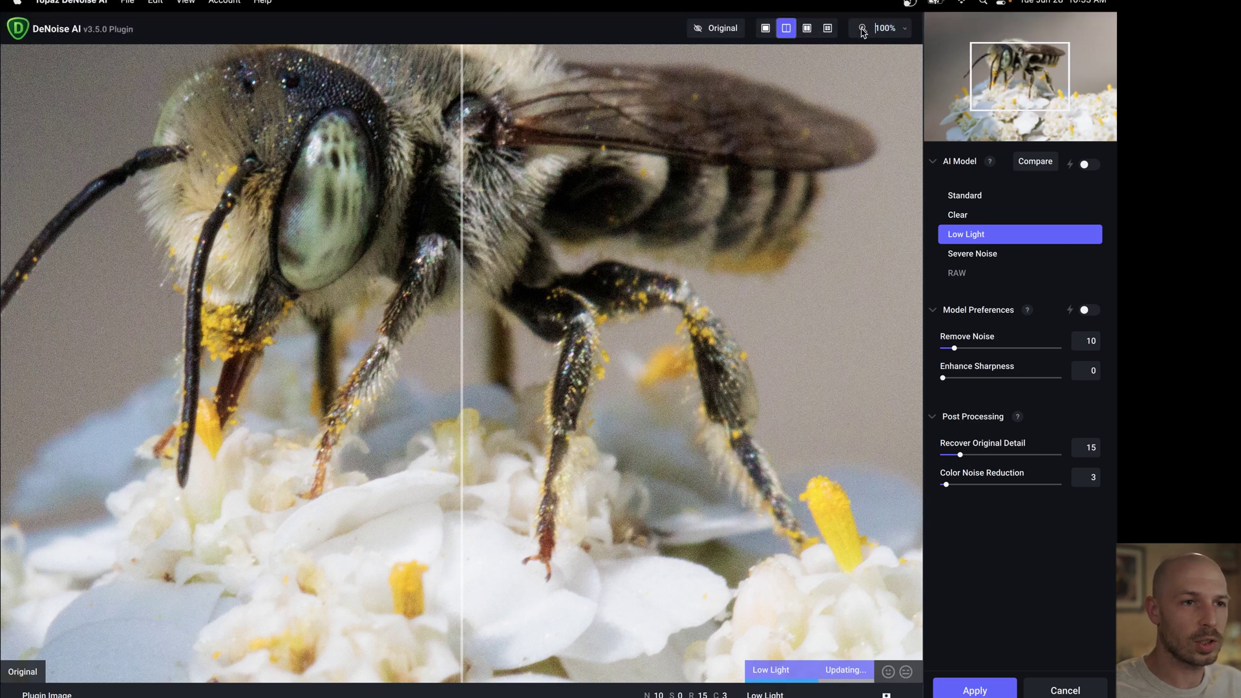
Fit the preview, set Low Light Remove Noise to 20, widen the denoised side, and apply.
{"action": "left_click", "coordinate": [863, 34]}
{"action": "left_click", "coordinate": [858, 77]}
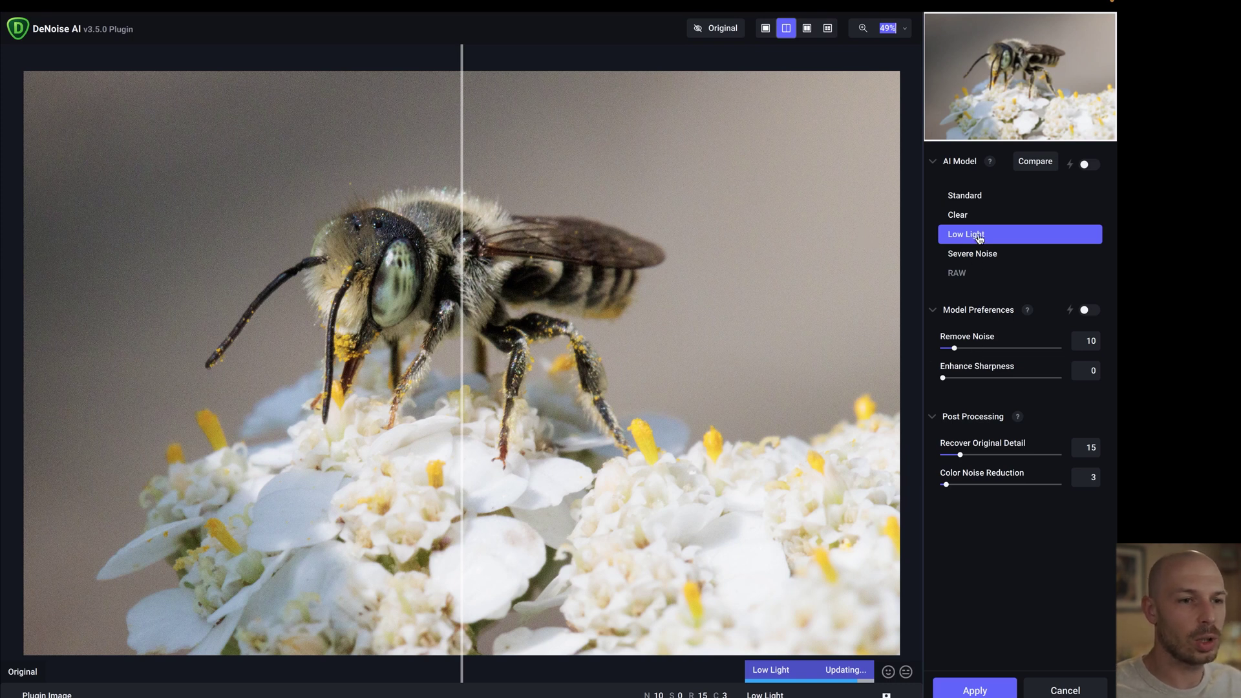
{"action": "left_click_drag", "start_coordinate": [955, 348], "coordinate": [967, 349]}
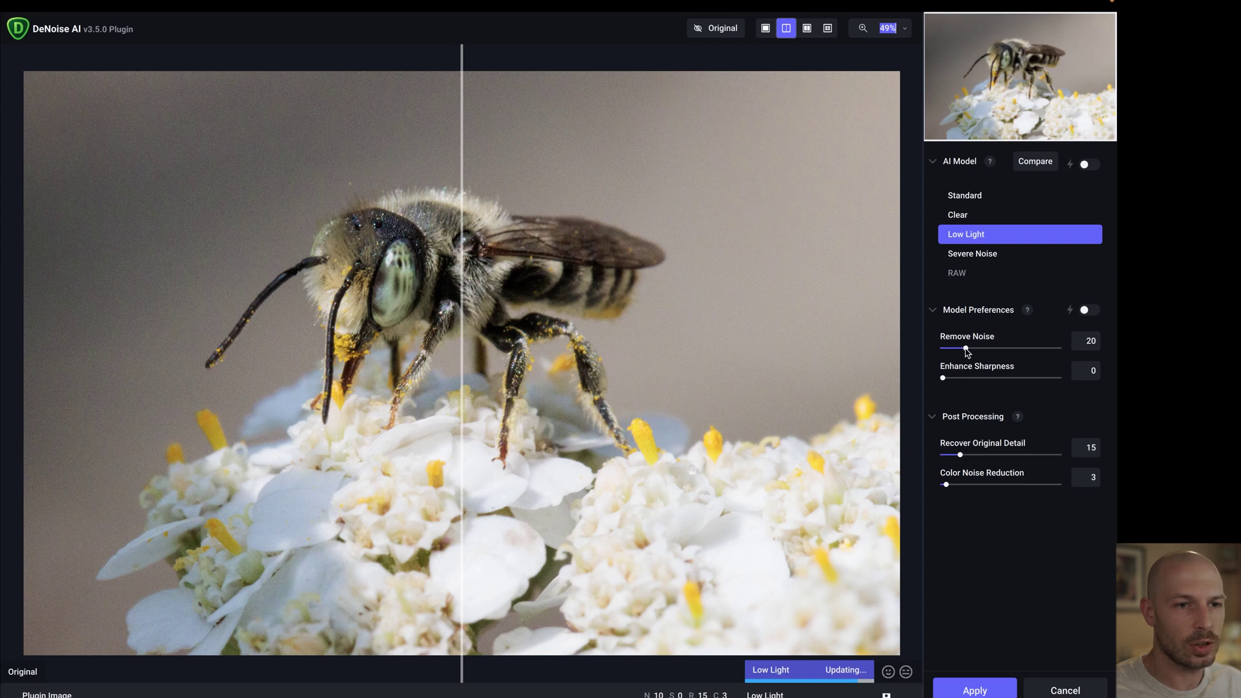
{"action": "left_click_drag", "start_coordinate": [461, 288], "coordinate": [133, 310]}
{"action": "left_click", "coordinate": [975, 690]}
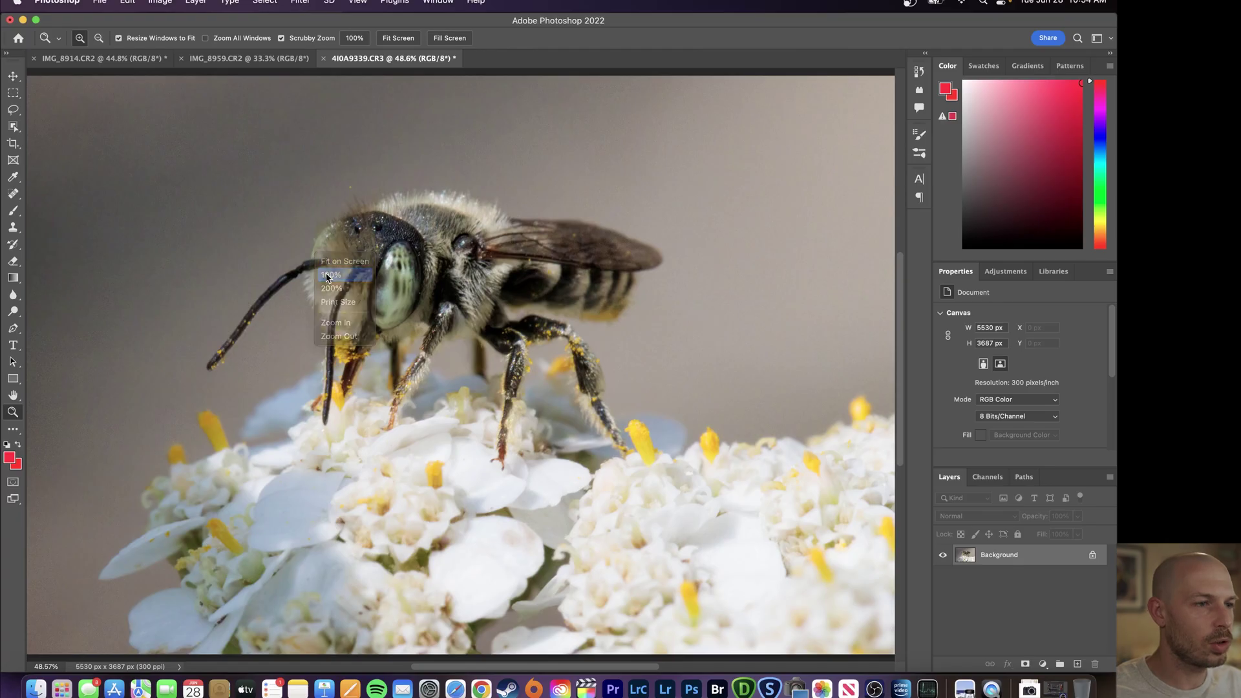
View the denoised bee photo at 100% and pan around the bee's head.
{"action": "left_click", "coordinate": [328, 276]}
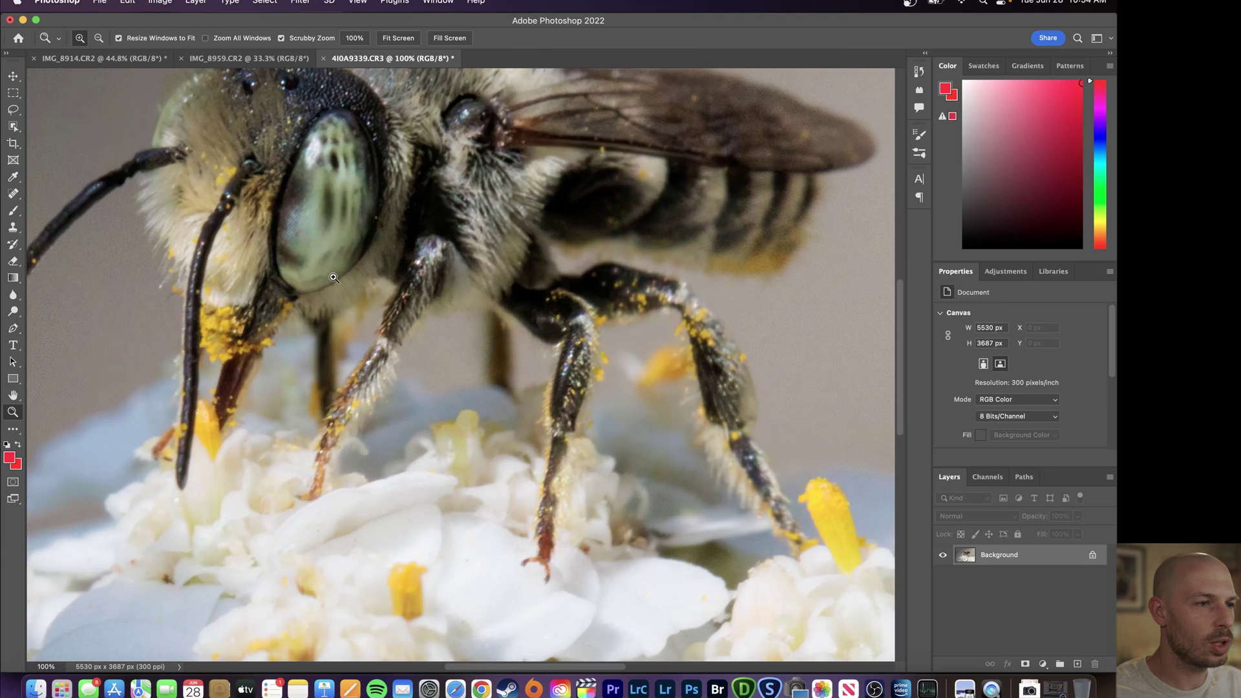
{"action": "scroll", "coordinate": [362, 362], "scroll_direction": "up", "scroll_amount": 5}
{"action": "scroll", "coordinate": [362, 362], "scroll_direction": "left", "scroll_amount": 3}
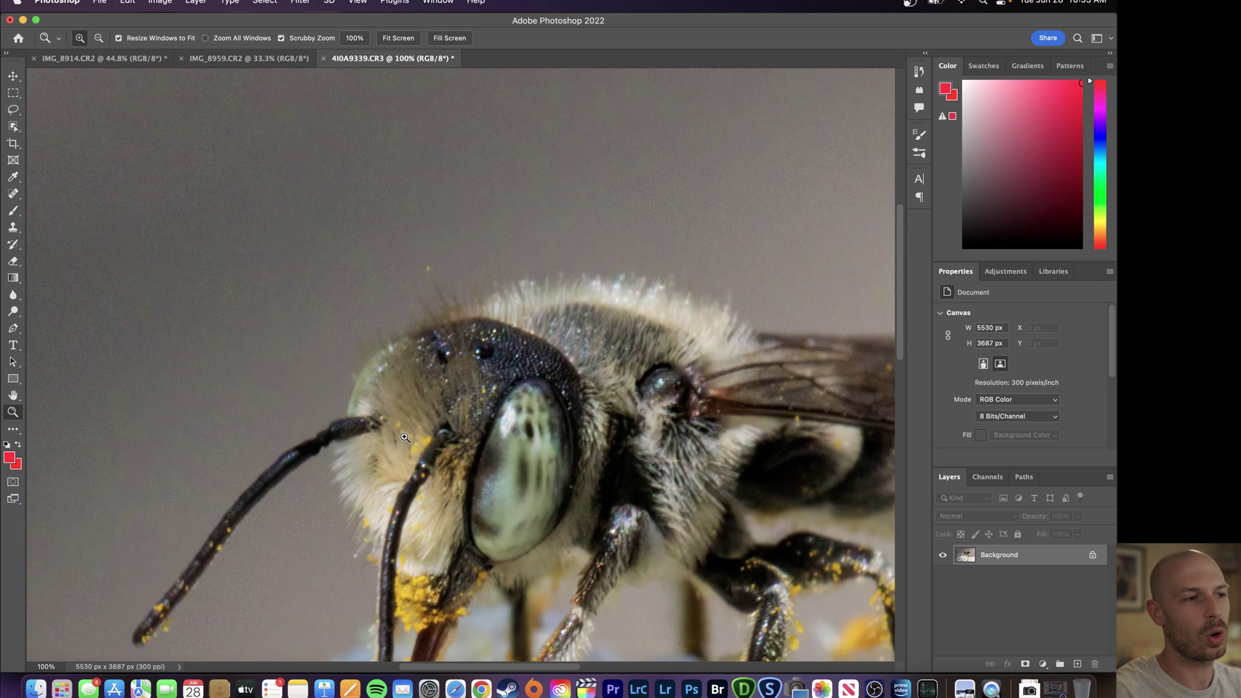
{"action": "right_click", "coordinate": [330, 354]}
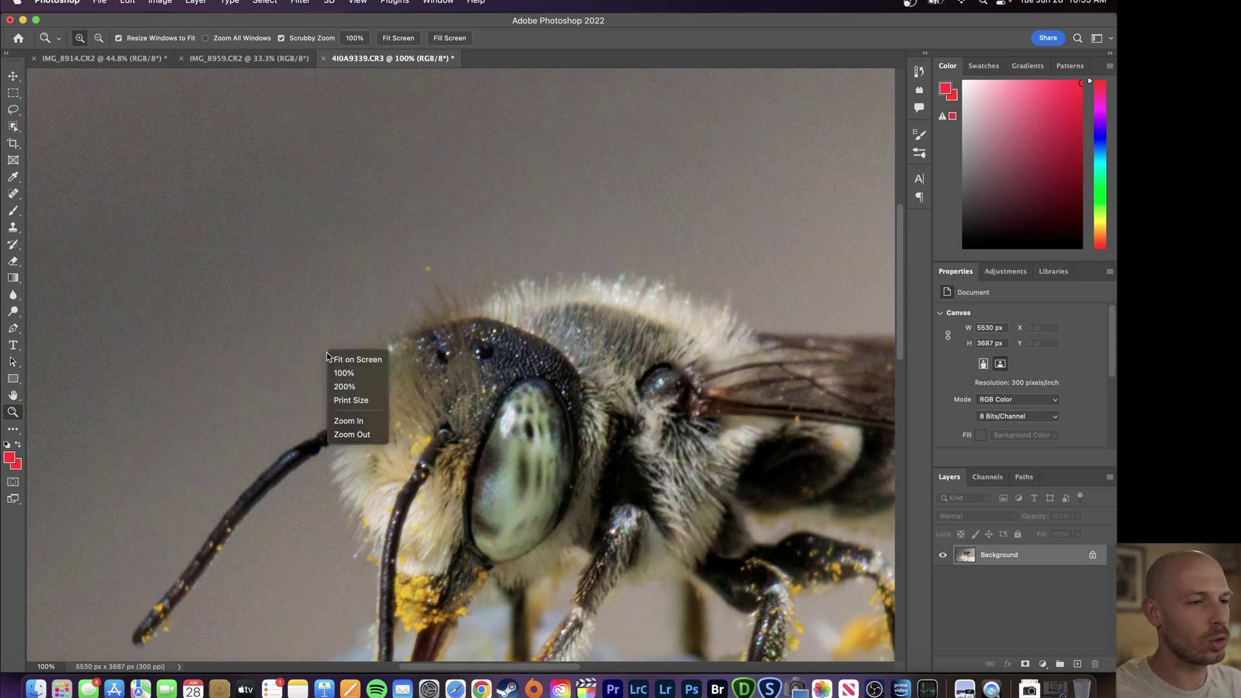
Fit the denoised bee image on screen, then select the ISO 4000 lavender bee shot 4I0A9348.CR3 in Bridge.
{"action": "left_click", "coordinate": [347, 361]}
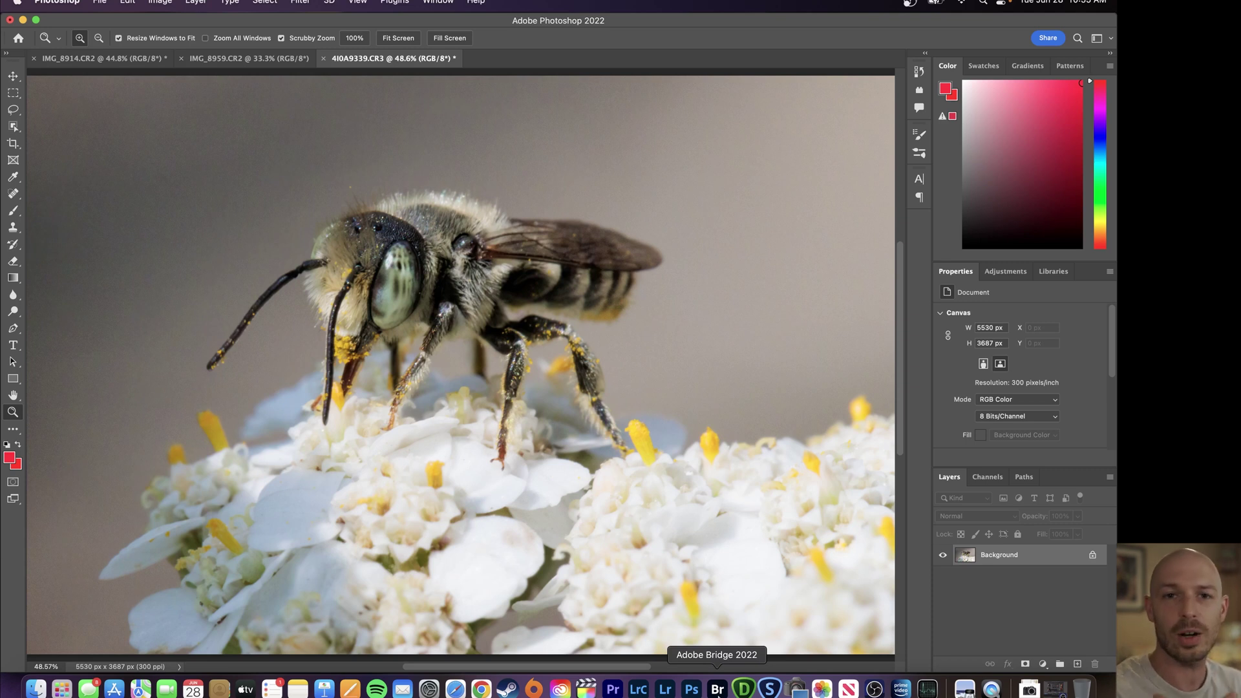
{"action": "left_click", "coordinate": [718, 691]}
{"action": "key", "text": "Down"}
{"action": "key", "text": "Down"}
{"action": "key", "text": "Down"}
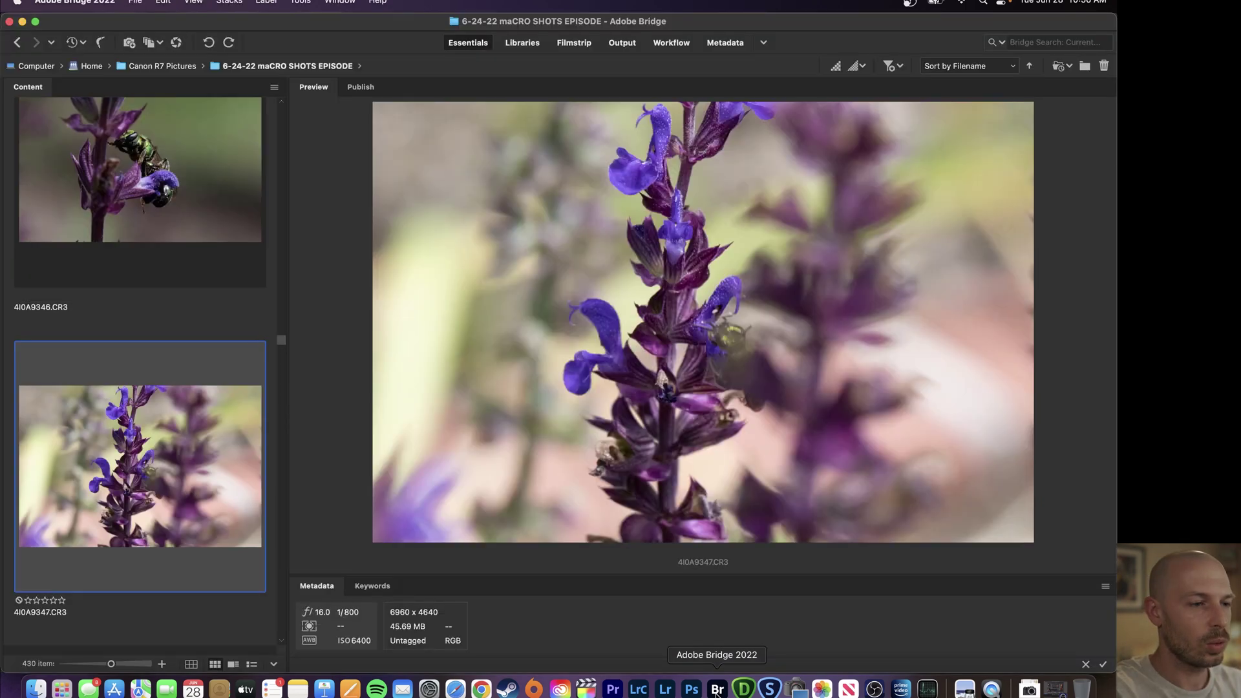
{"action": "key", "text": "Up"}
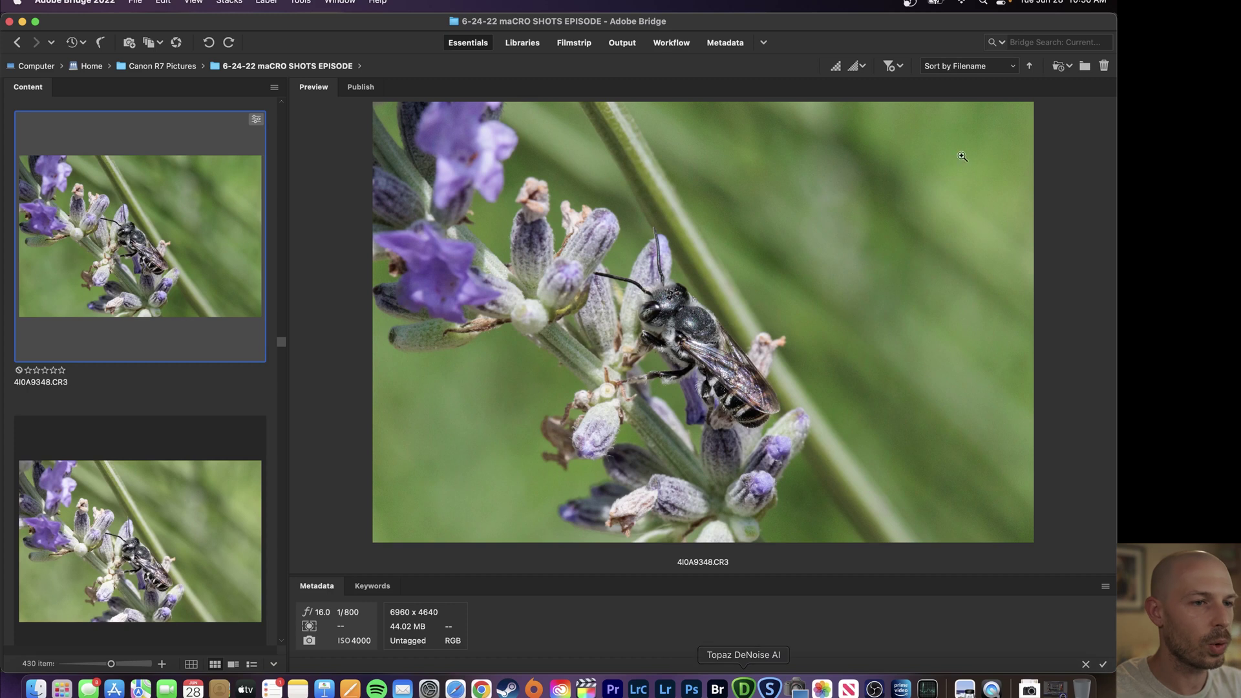
{"action": "right_click", "coordinate": [696, 323]}
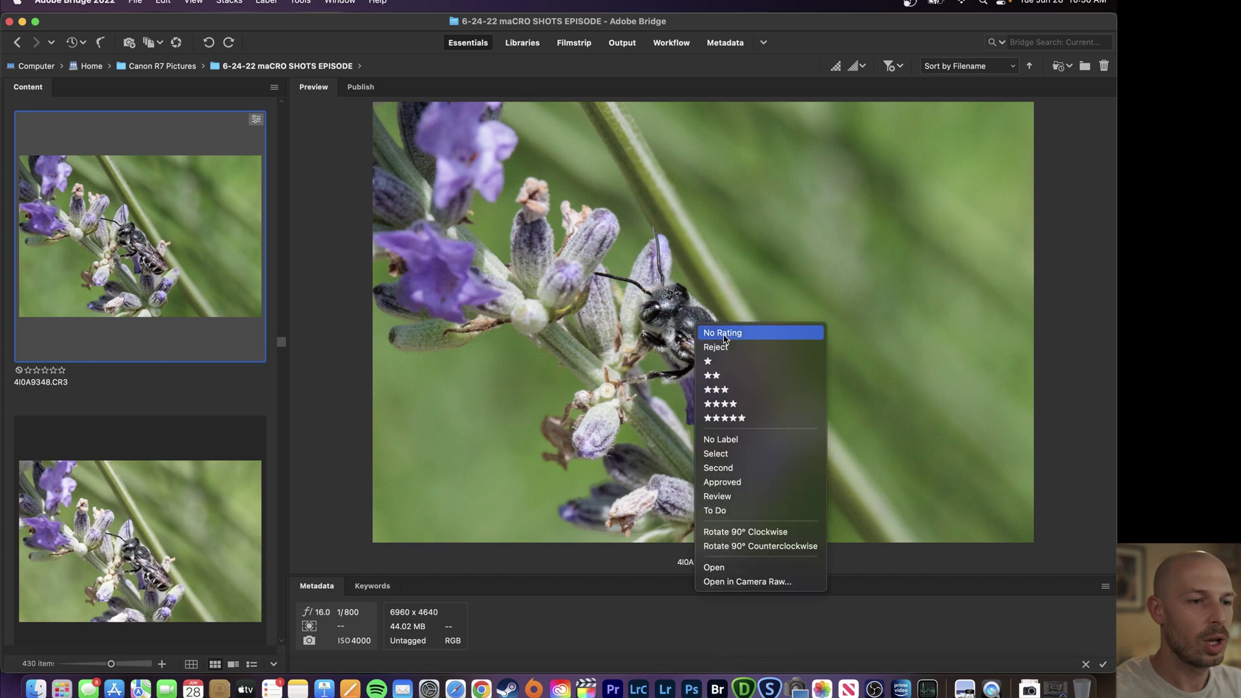
Open 4I0A9348.CR3 in Camera Raw at 100% zoom and raise Shadows to +40.
{"action": "left_click", "coordinate": [719, 582]}
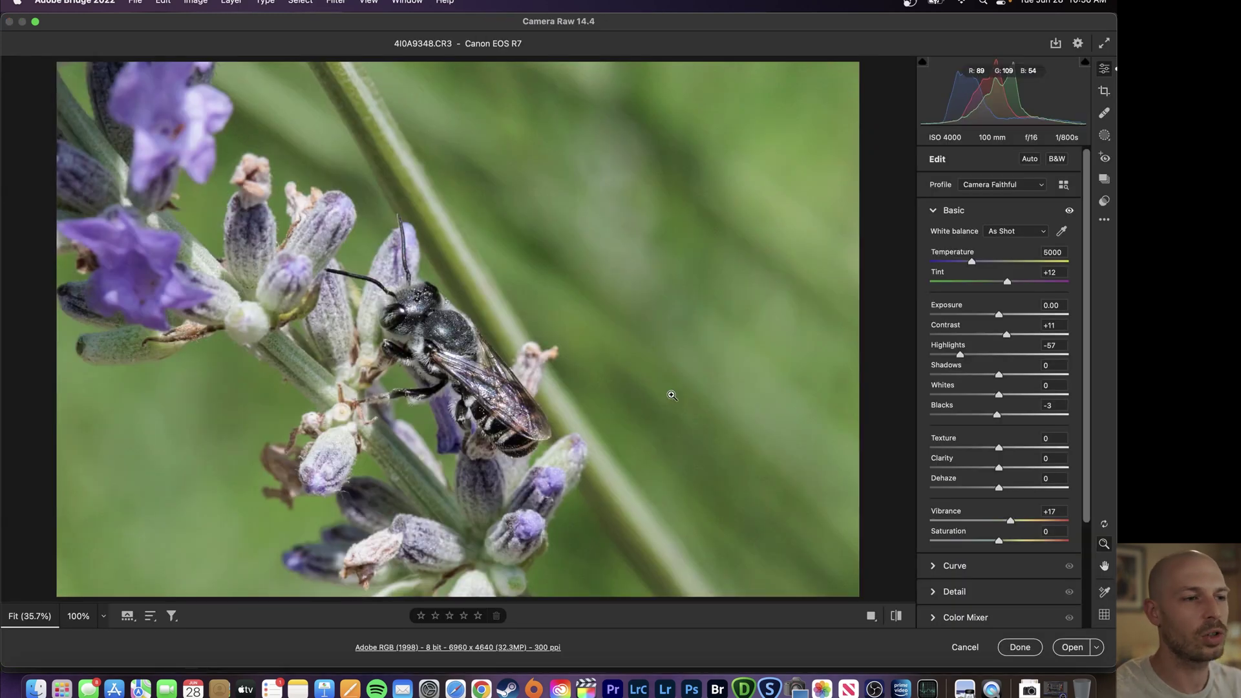
{"action": "right_click", "coordinate": [505, 356]}
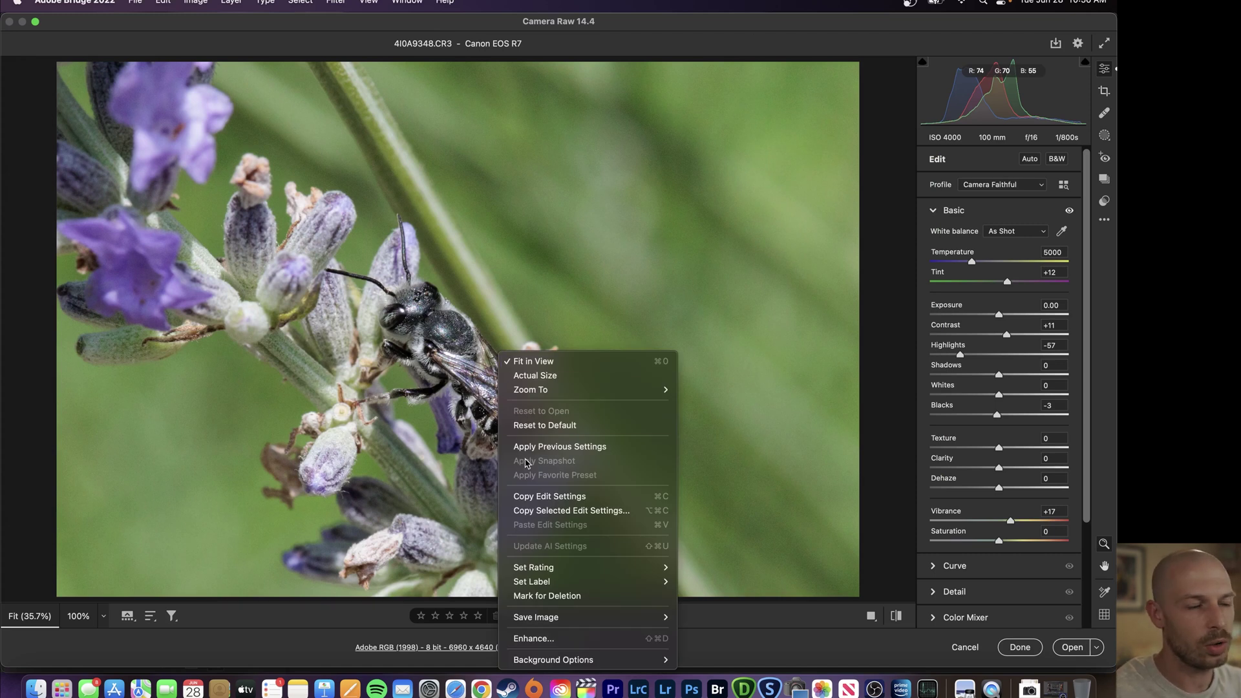
{"action": "mouse_move", "coordinate": [541, 390]}
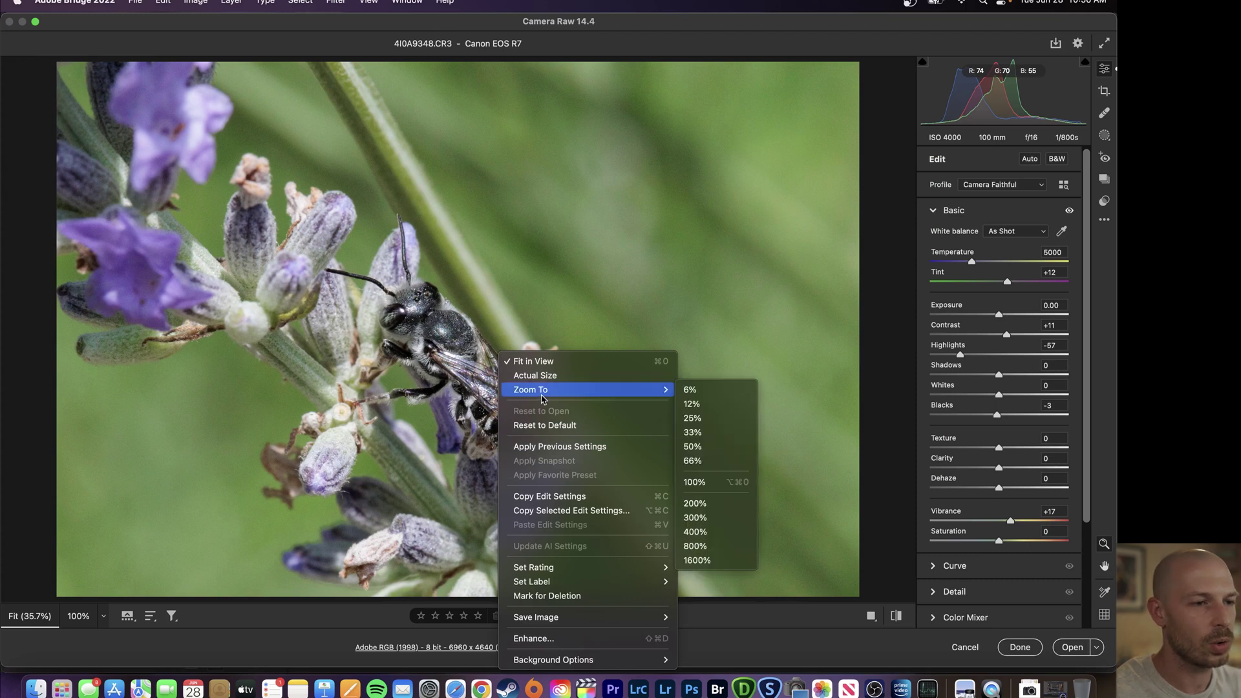
{"action": "left_click", "coordinate": [714, 491]}
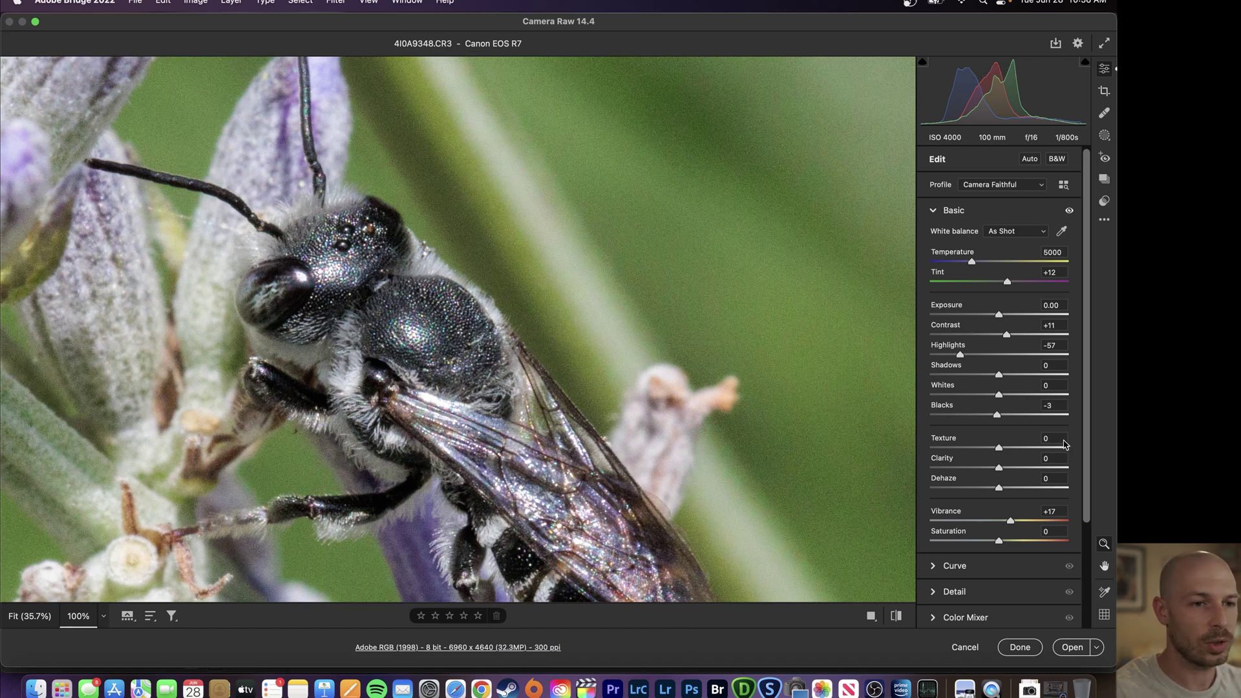
{"action": "mouse_move", "coordinate": [1001, 380]}
{"action": "left_mouse_down"}
{"action": "mouse_move", "coordinate": [1033, 377]}
{"action": "mouse_move", "coordinate": [992, 379]}
{"action": "left_mouse_up"}
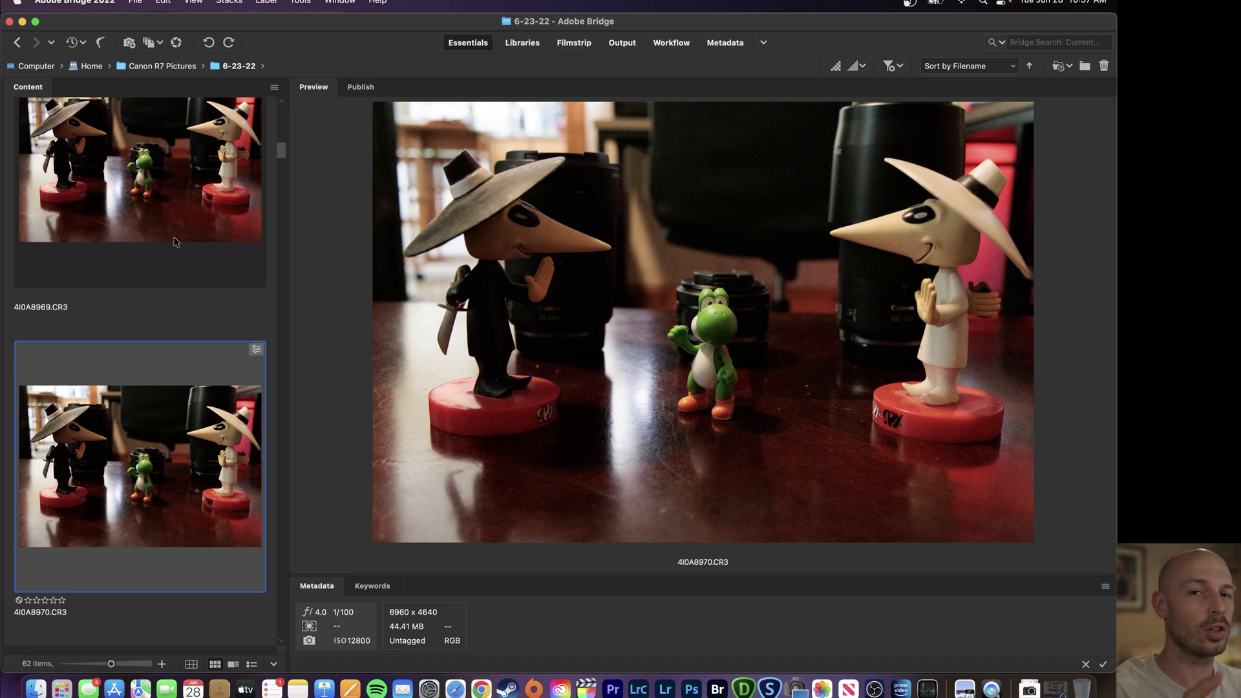
Open the ISO 12800 figurine shot 4I0A8970.CR3 in Camera Raw at 100% zoom.
{"action": "right_click", "coordinate": [709, 310]}
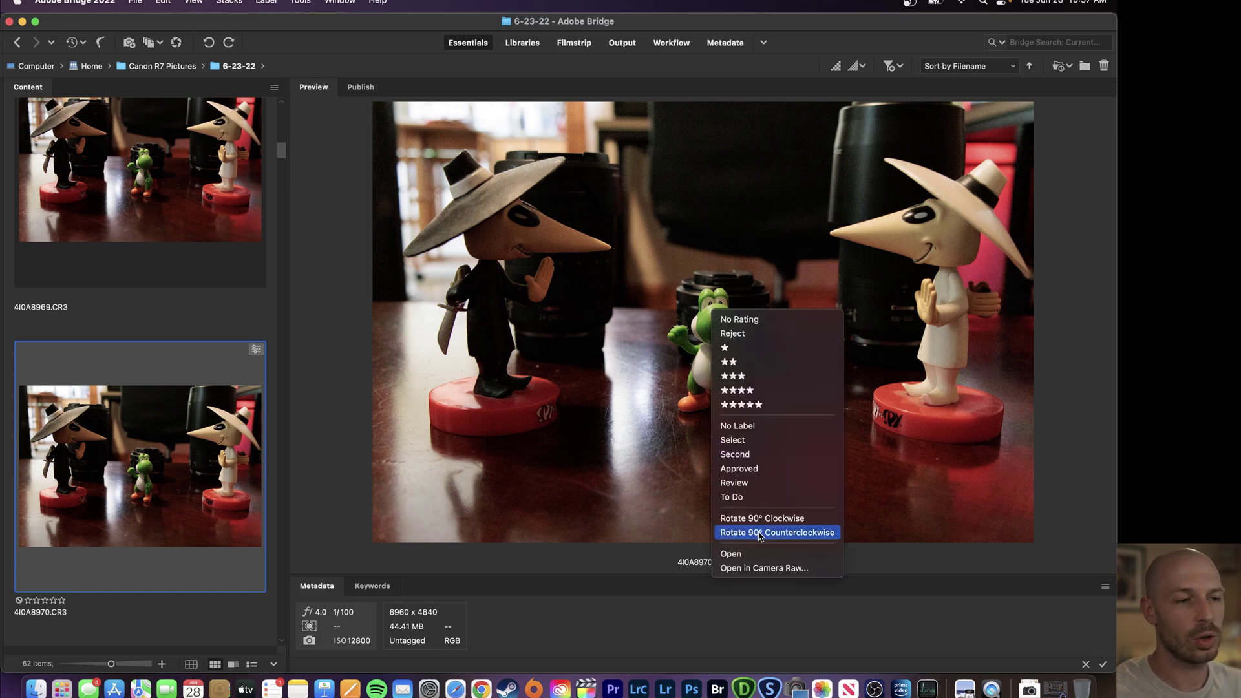
{"action": "left_click", "coordinate": [766, 569]}
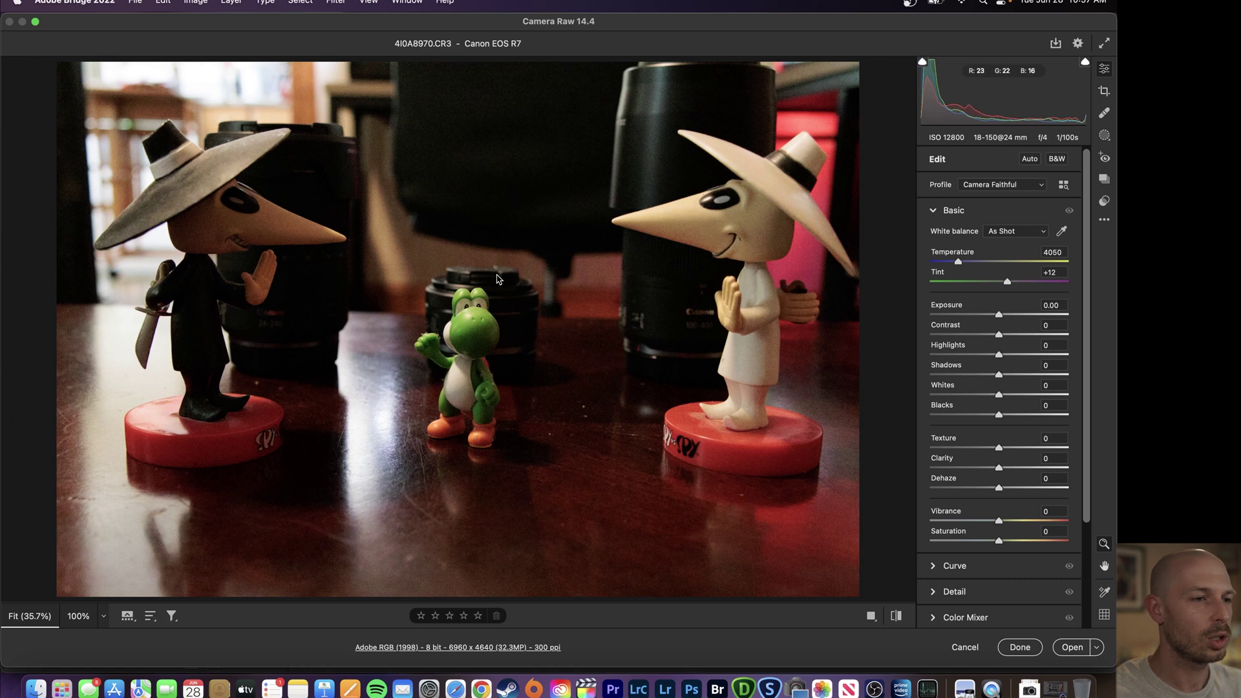
{"action": "right_click", "coordinate": [501, 280]}
{"action": "mouse_move", "coordinate": [523, 317]}
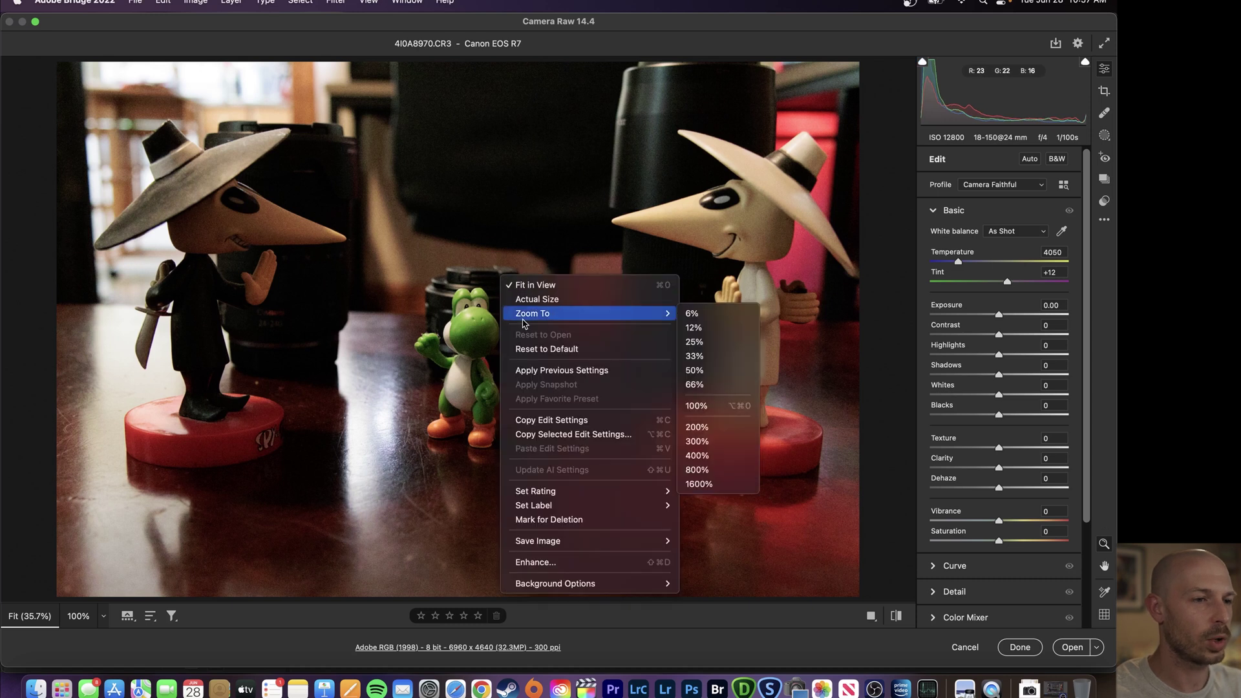
{"action": "left_click", "coordinate": [728, 407]}
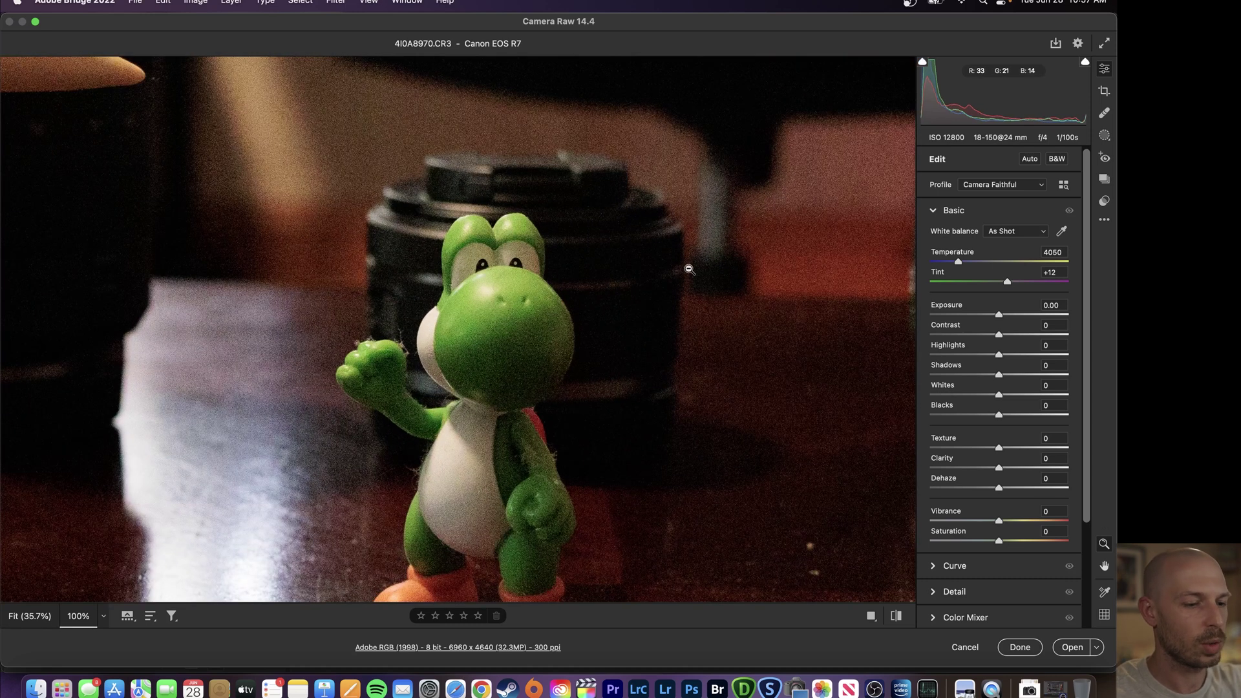
Pan around Yoshi and the lens, set Shadows to +48, and apply with Done.
{"action": "left_click_drag", "start_coordinate": [689, 269], "coordinate": [552, 352]}
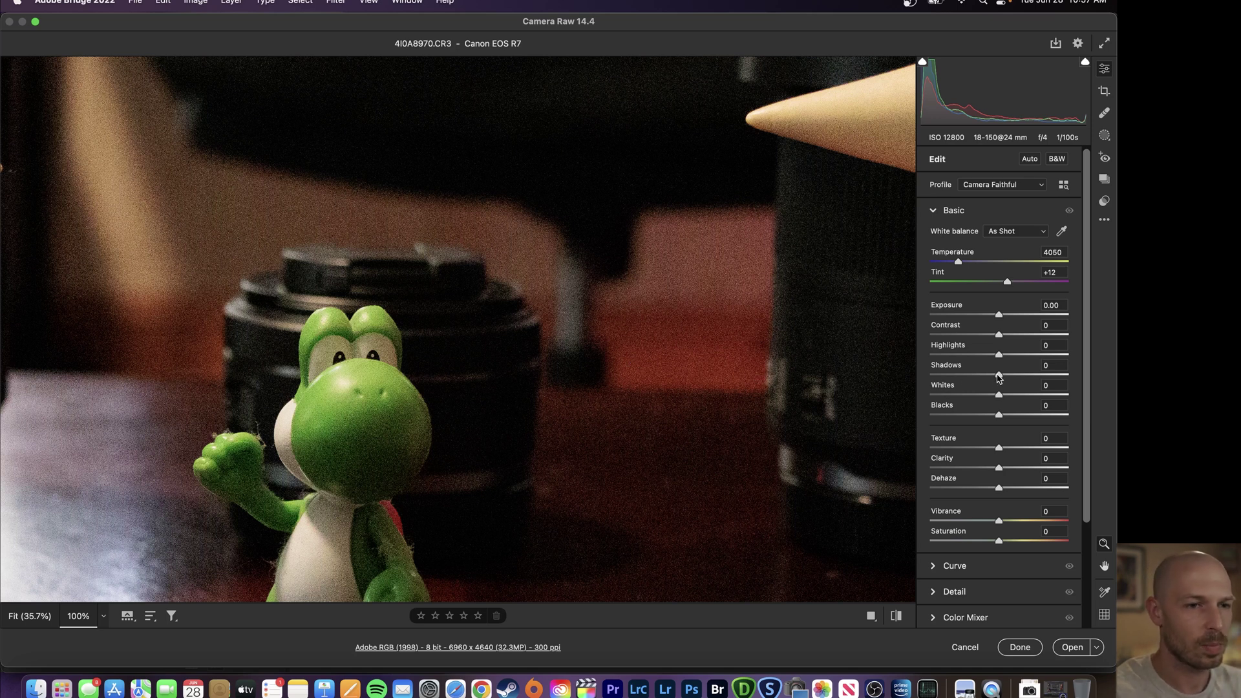
{"action": "left_click_drag", "start_coordinate": [999, 375], "coordinate": [1031, 376]}
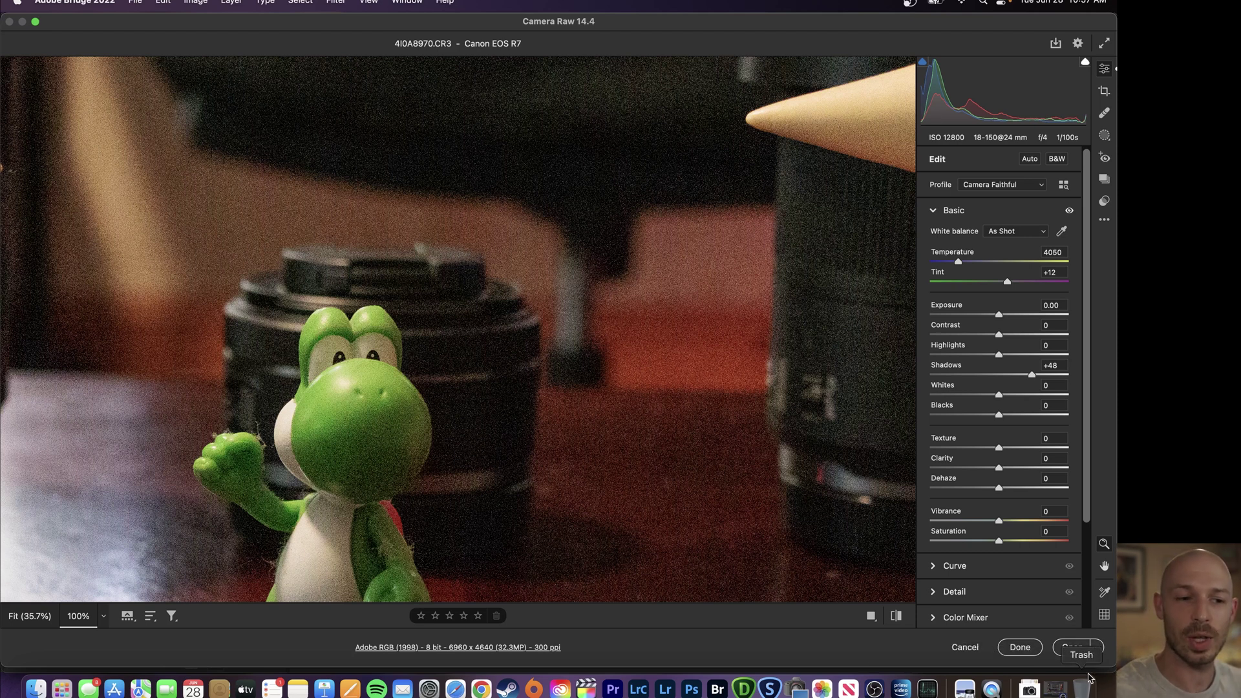
{"action": "left_click", "coordinate": [1019, 648]}
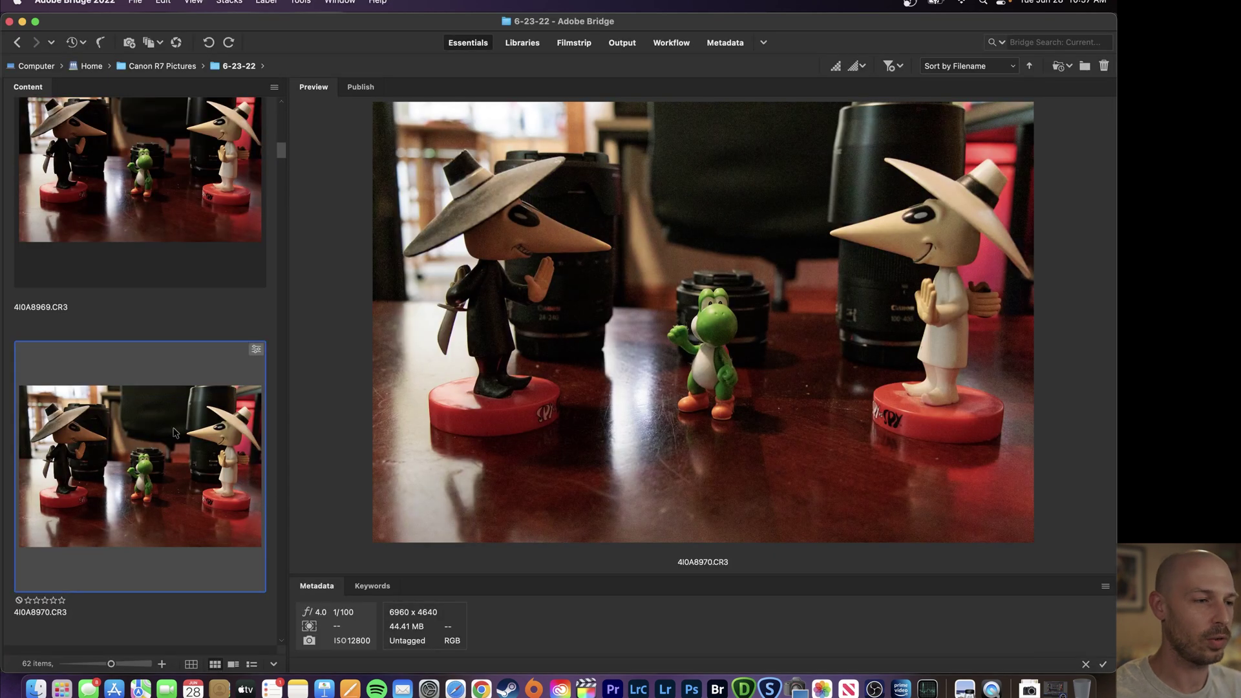
Select the ISO 6400 shot 4I0A8969.CR3 and open it in Camera Raw at 100% zoom.
{"action": "key", "text": "Up"}
{"action": "key", "text": "Up"}
{"action": "key", "text": "Up"}
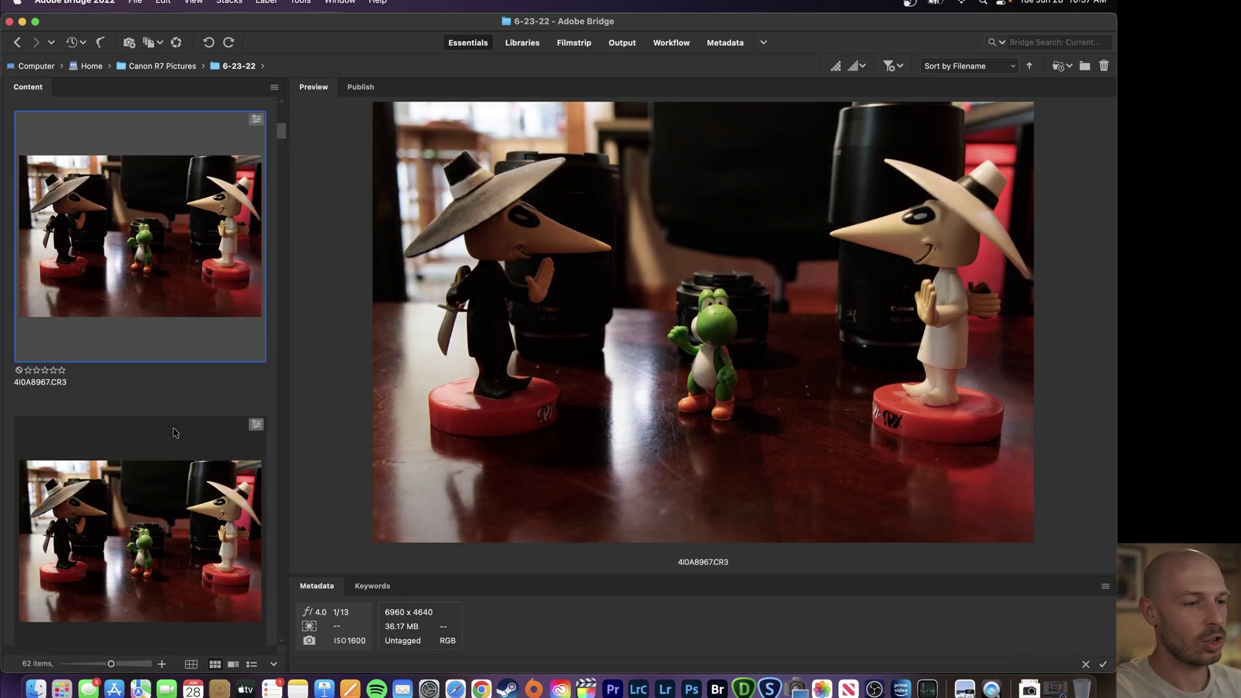
{"action": "key", "text": "Down"}
{"action": "key", "text": "Down"}
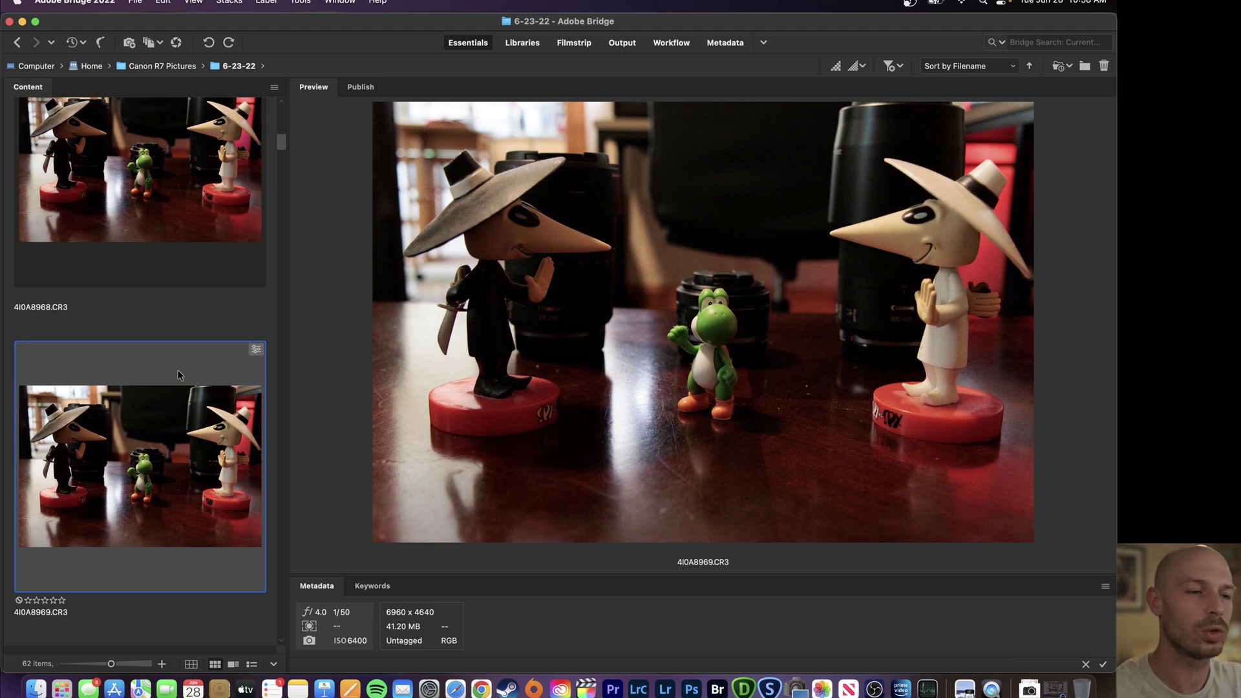
{"action": "right_click", "coordinate": [676, 297]}
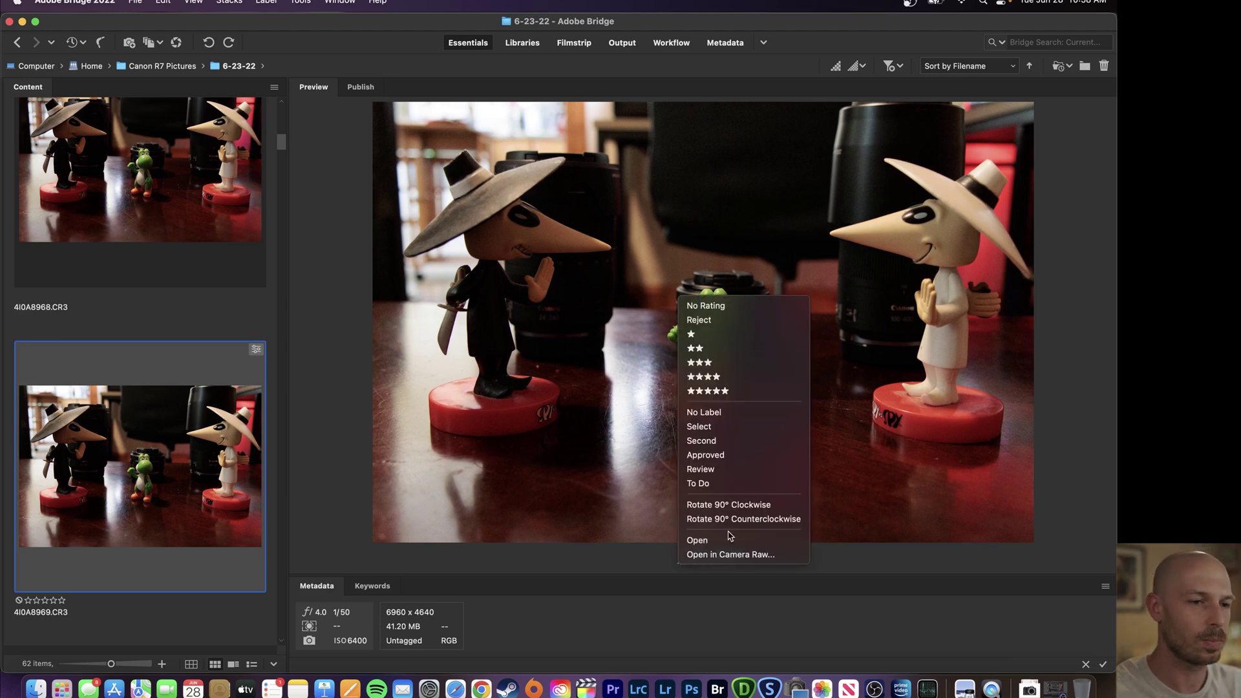
{"action": "left_click", "coordinate": [730, 555]}
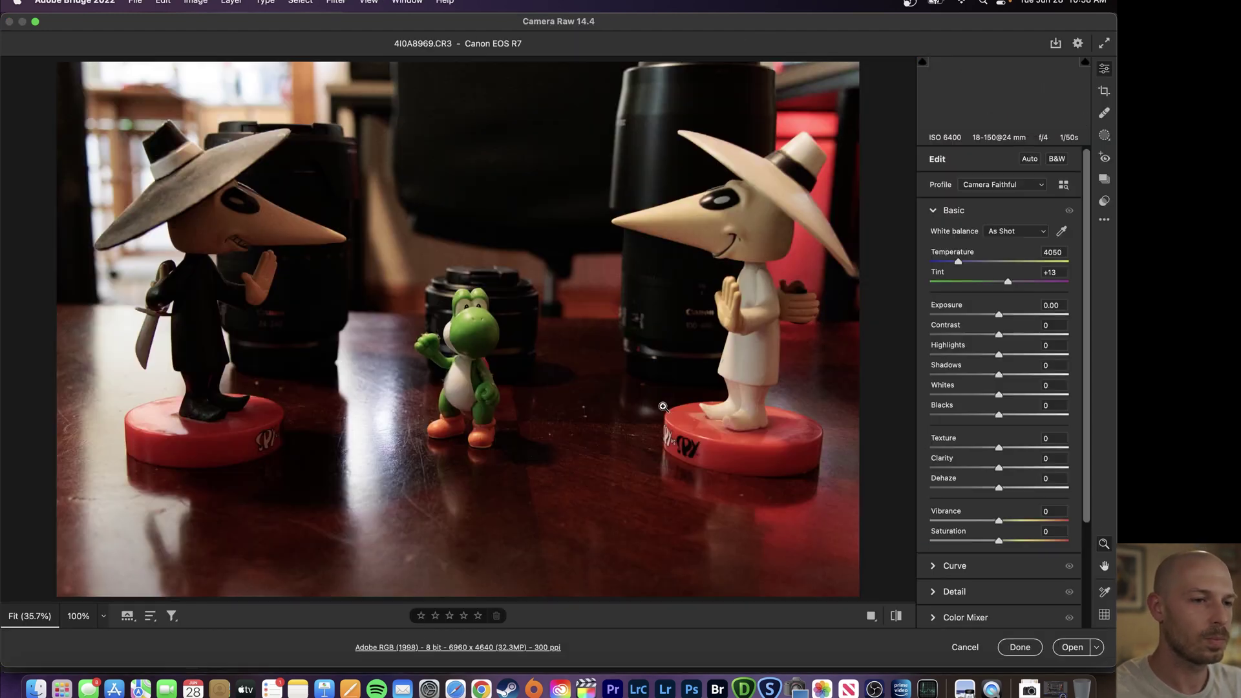
{"action": "right_click", "coordinate": [501, 308]}
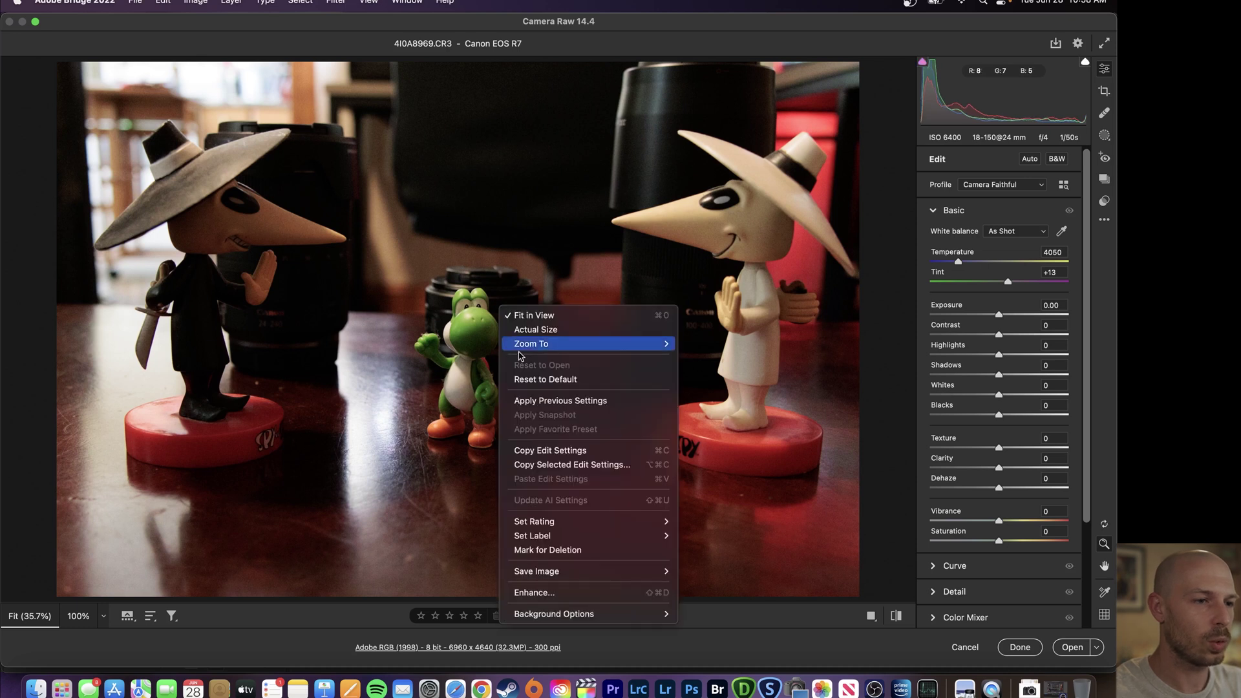
{"action": "mouse_move", "coordinate": [621, 344]}
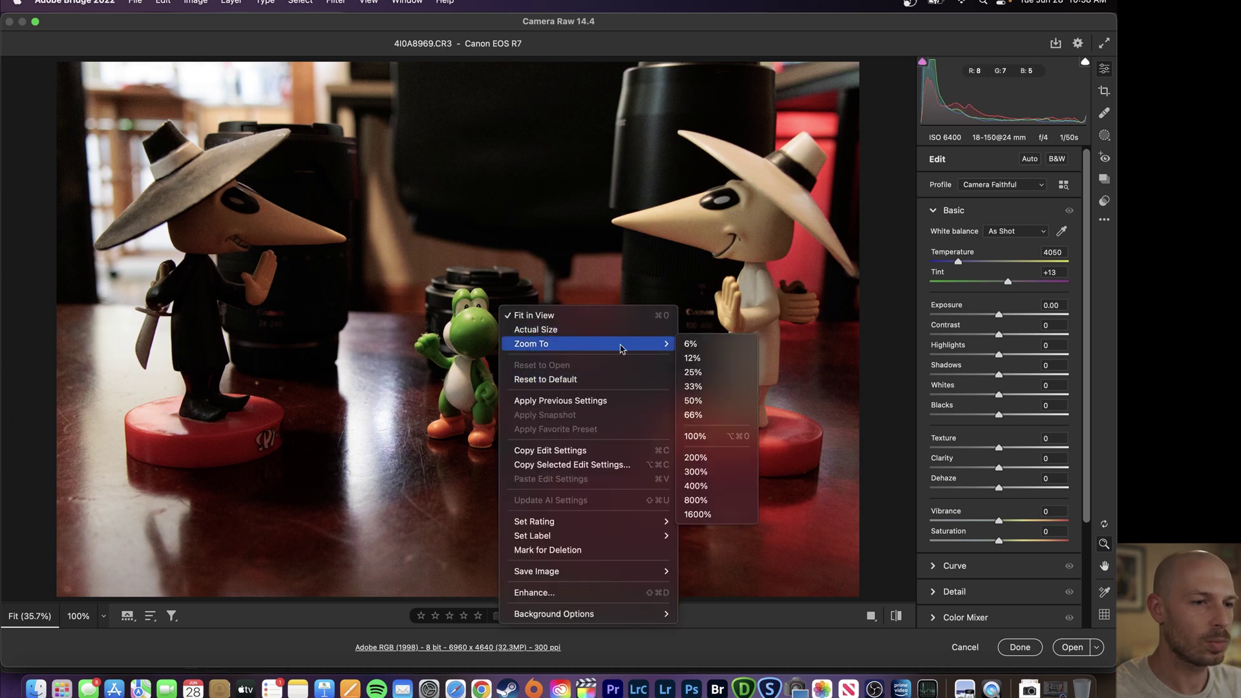
{"action": "left_click", "coordinate": [696, 436]}
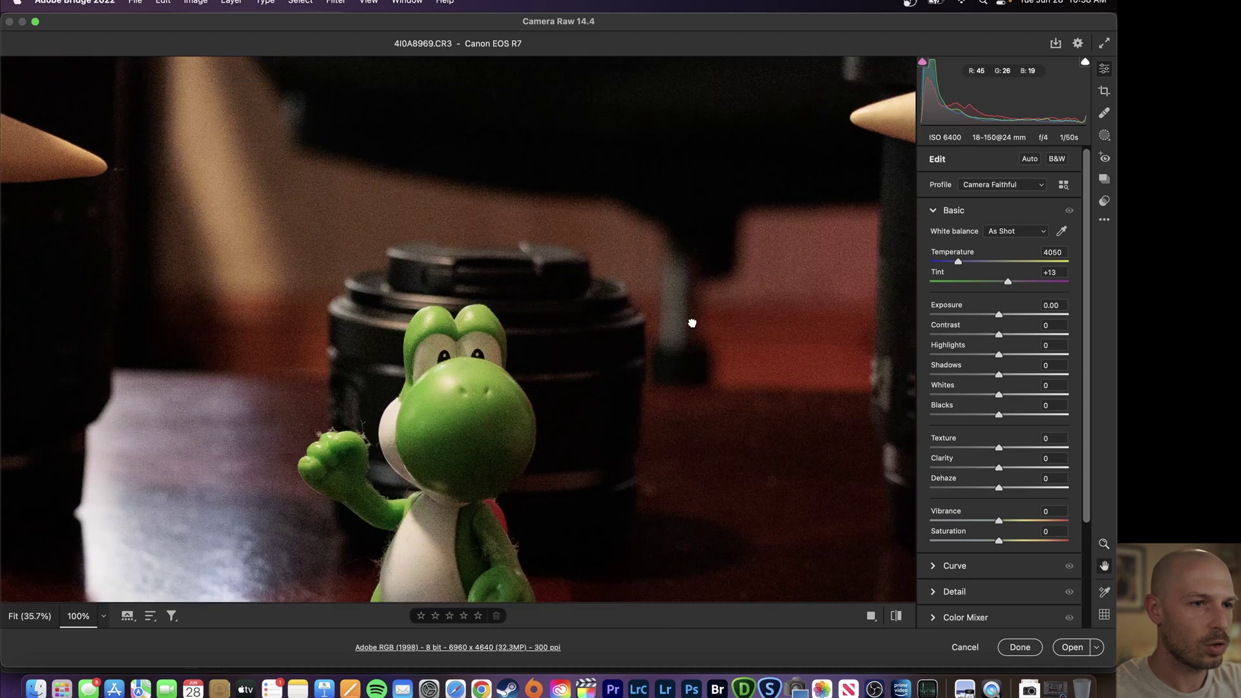
Pan toward Yoshi and the lenses, raise Shadows to +65, and apply with Done.
{"action": "left_click_drag", "start_coordinate": [691, 323], "coordinate": [623, 375]}
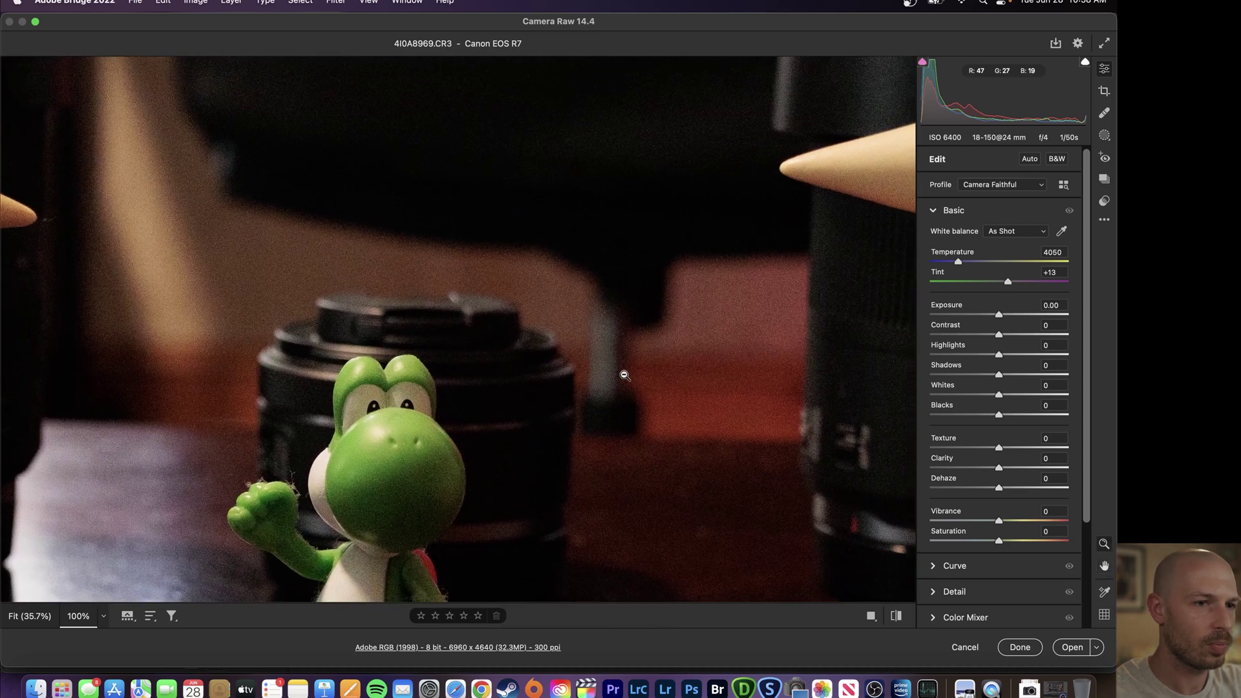
{"action": "left_click_drag", "start_coordinate": [999, 375], "coordinate": [1024, 377]}
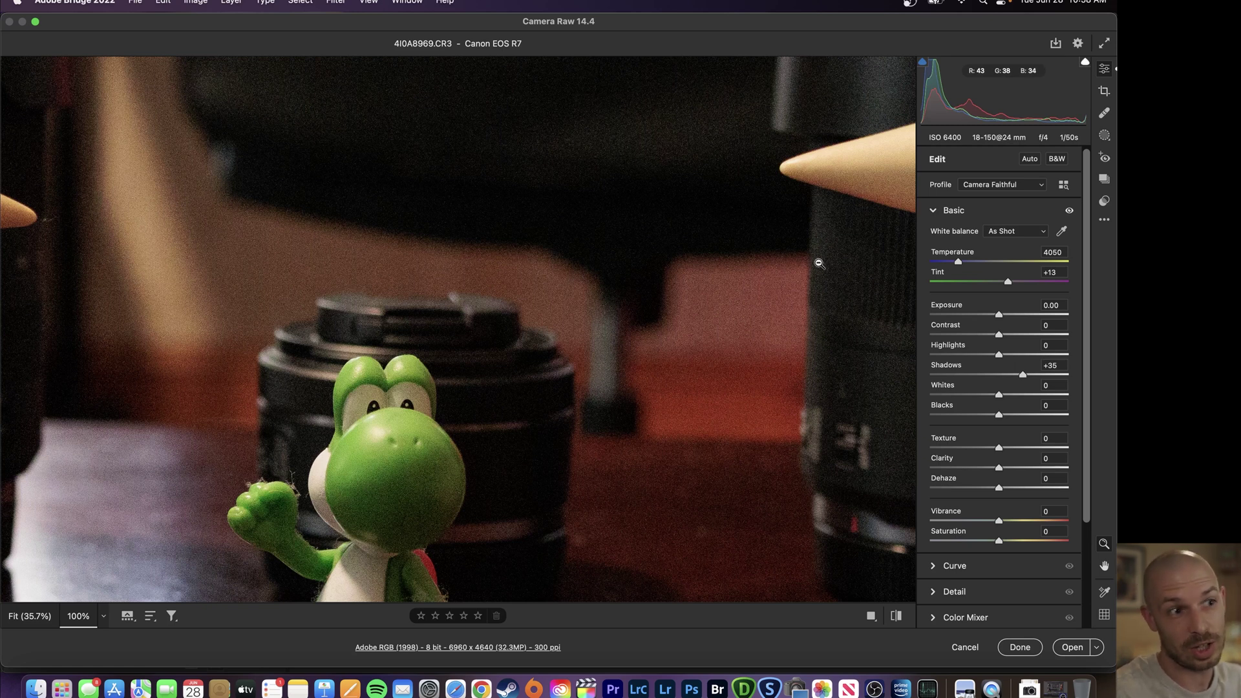
{"action": "left_click_drag", "start_coordinate": [1024, 377], "coordinate": [1044, 381]}
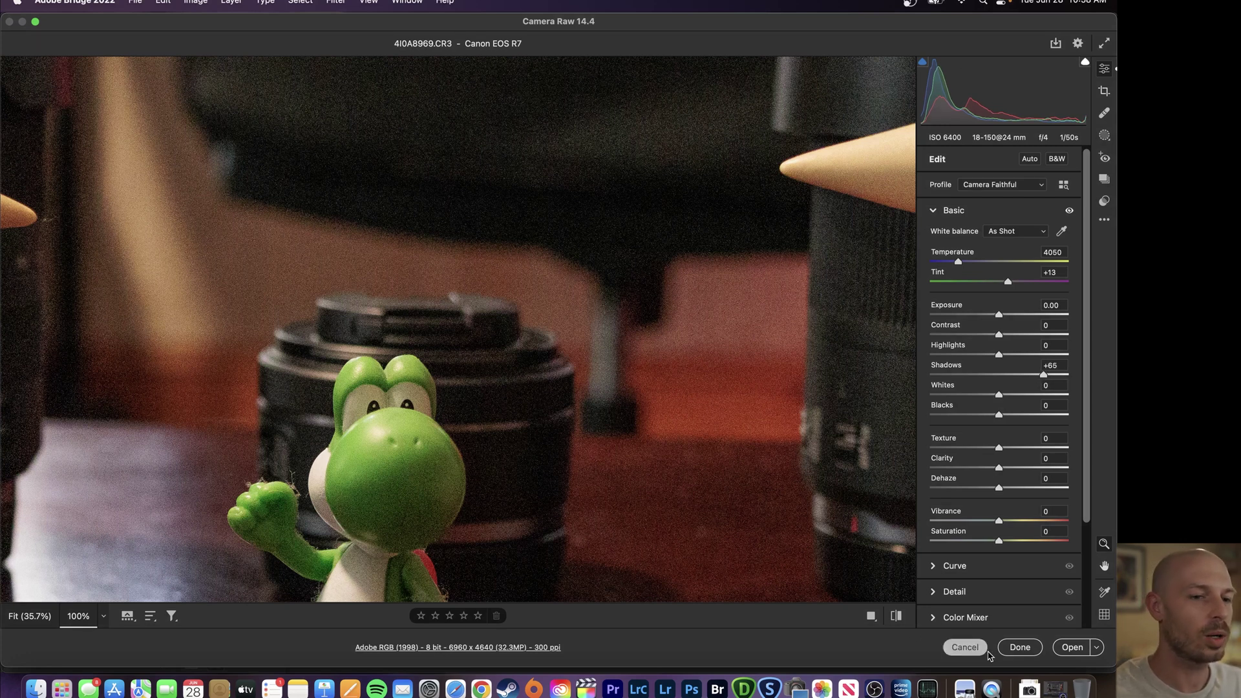
{"action": "left_click", "coordinate": [1024, 654]}
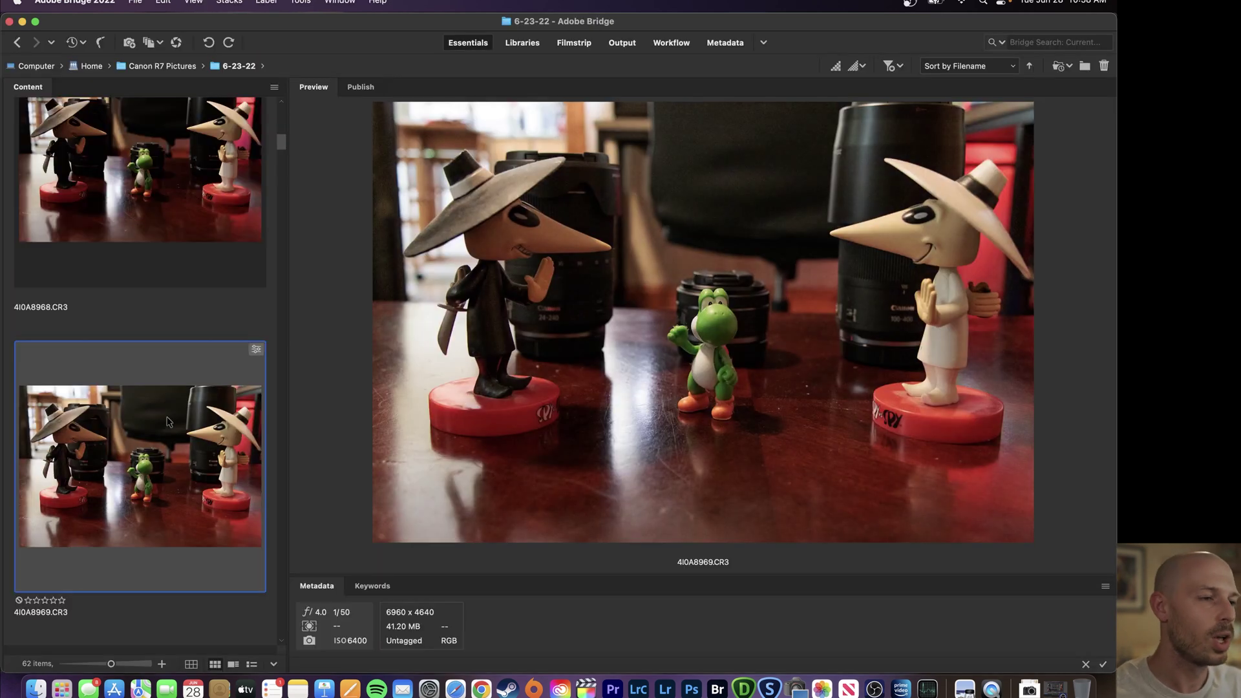
Select the ISO 800 shot 4I0A8966.CR3 and open it in Camera Raw at 100% zoom.
{"action": "key", "text": "Up"}
{"action": "key", "text": "Up"}
{"action": "key", "text": "Up"}
{"action": "key", "text": "Up"}
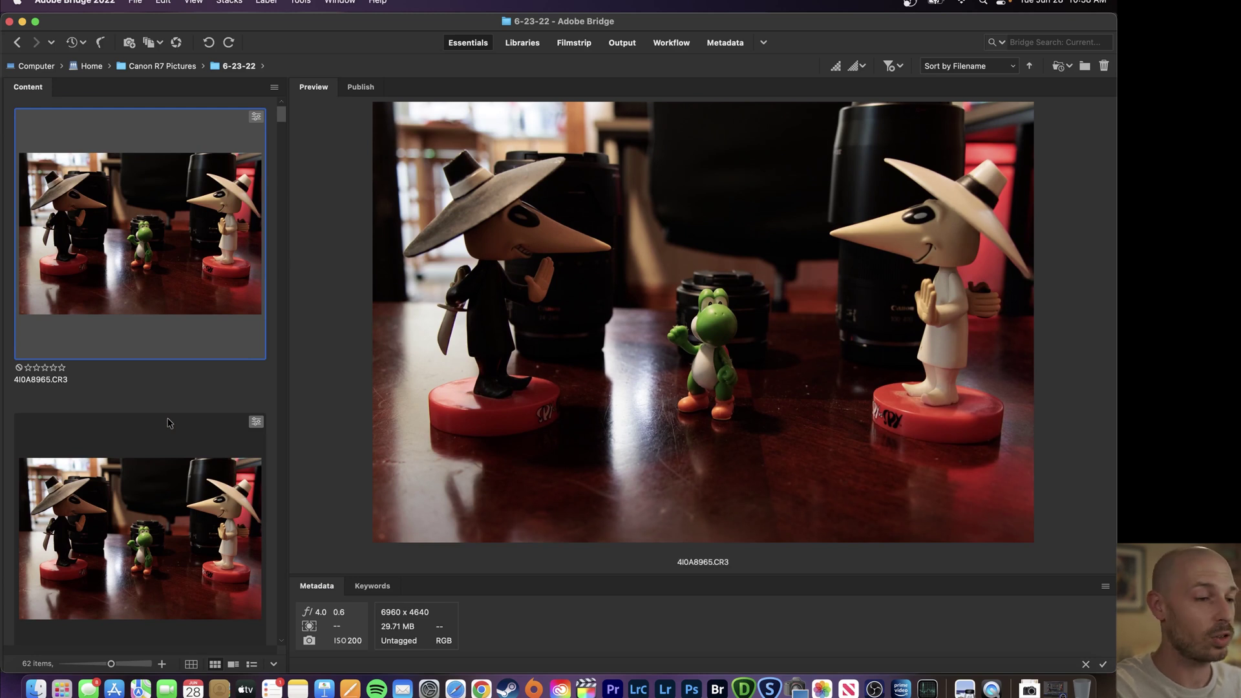
{"action": "key", "text": "Down"}
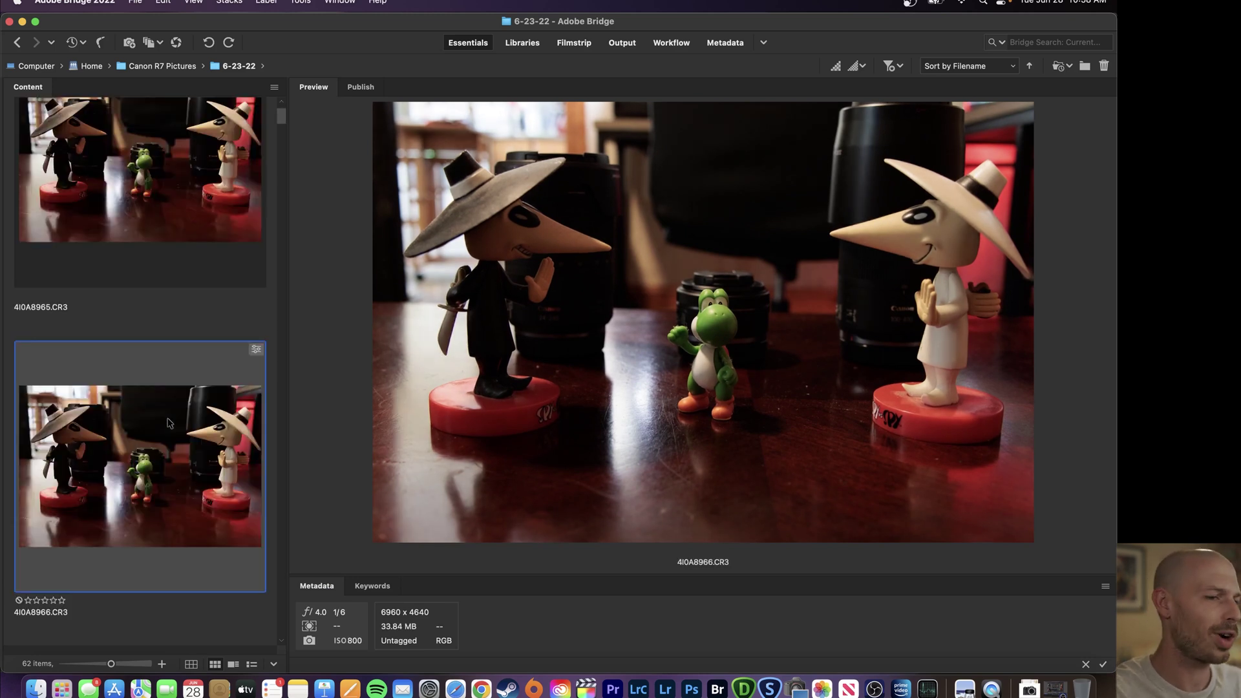
{"action": "right_click", "coordinate": [619, 352]}
{"action": "left_click", "coordinate": [672, 610]}
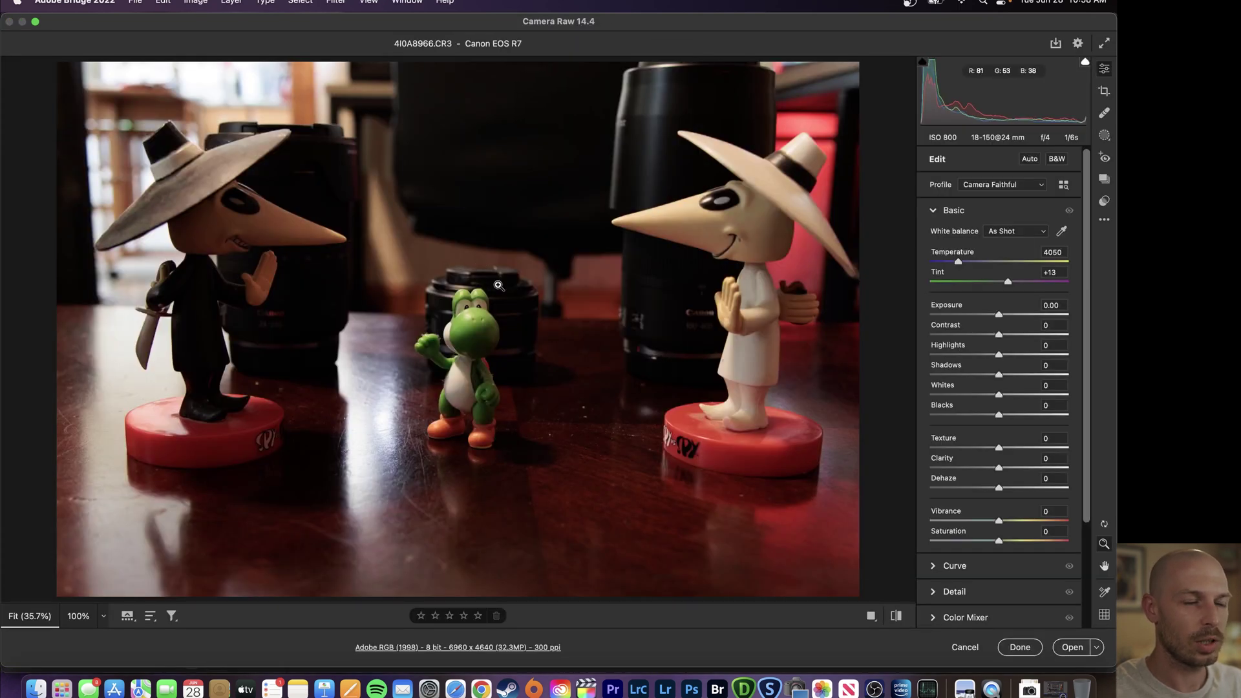
{"action": "right_click", "coordinate": [501, 286]}
{"action": "mouse_move", "coordinate": [546, 323]}
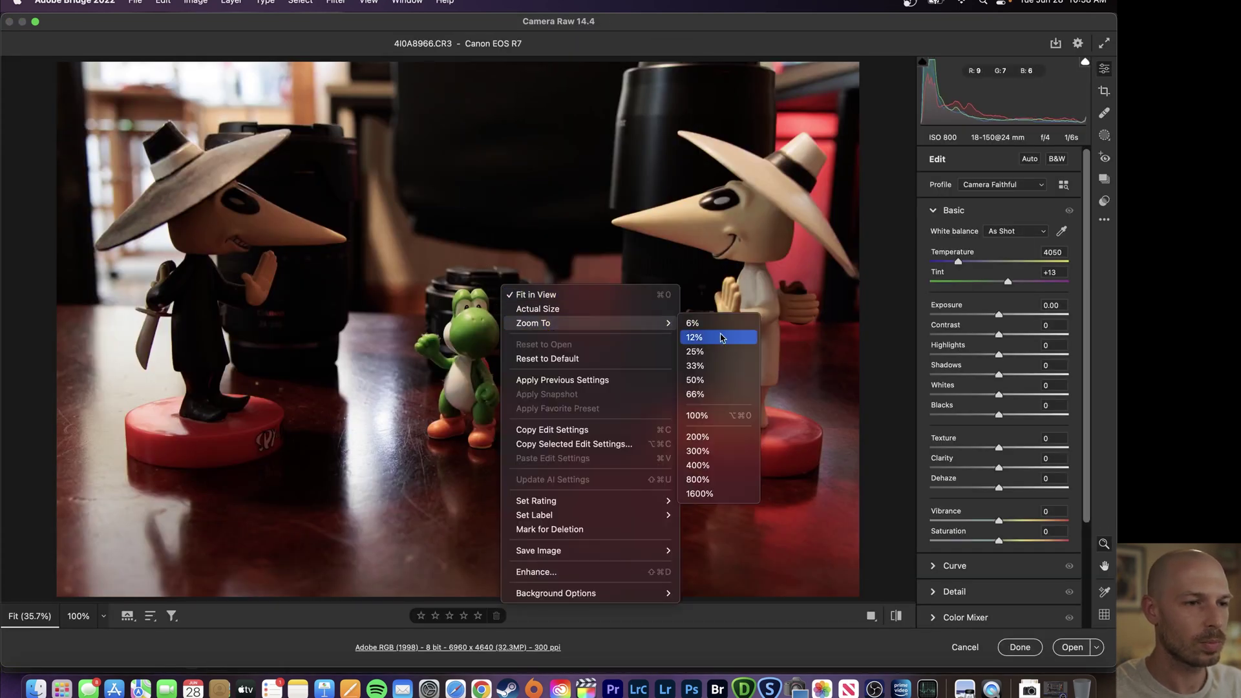
{"action": "left_click", "coordinate": [720, 417]}
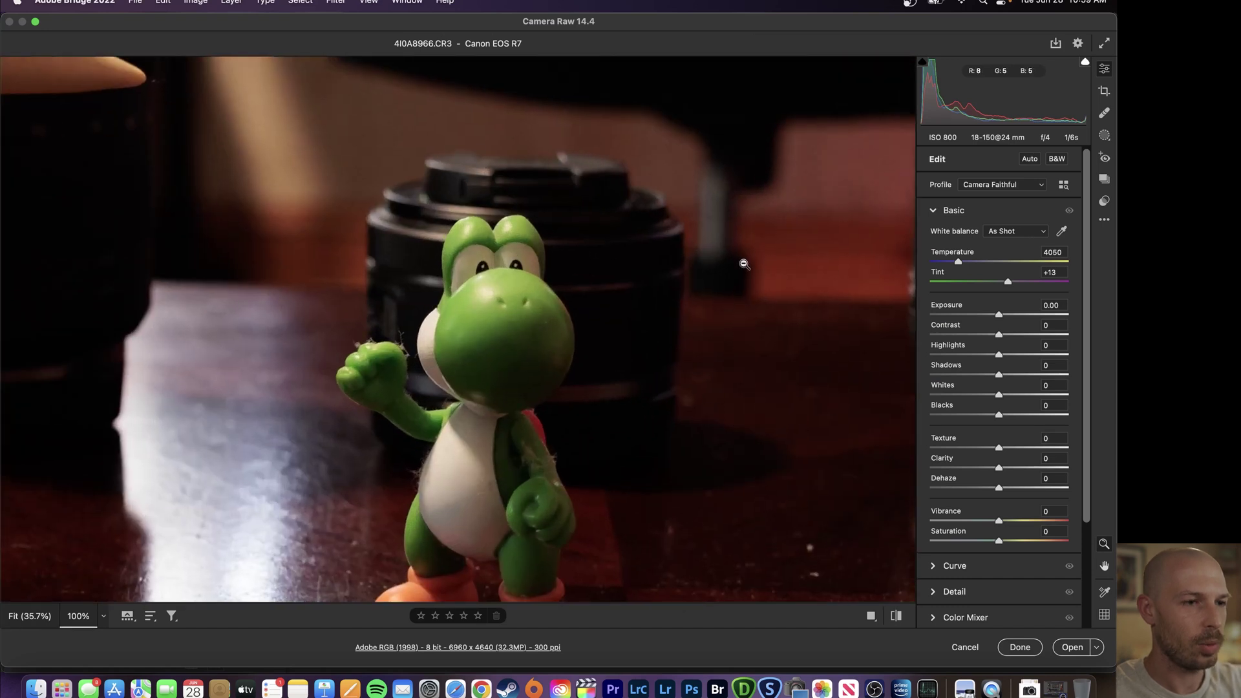
Pan the view to Yoshi and the lens, and raise Shadows to about +87.
{"action": "left_click_drag", "start_coordinate": [744, 266], "coordinate": [615, 385]}
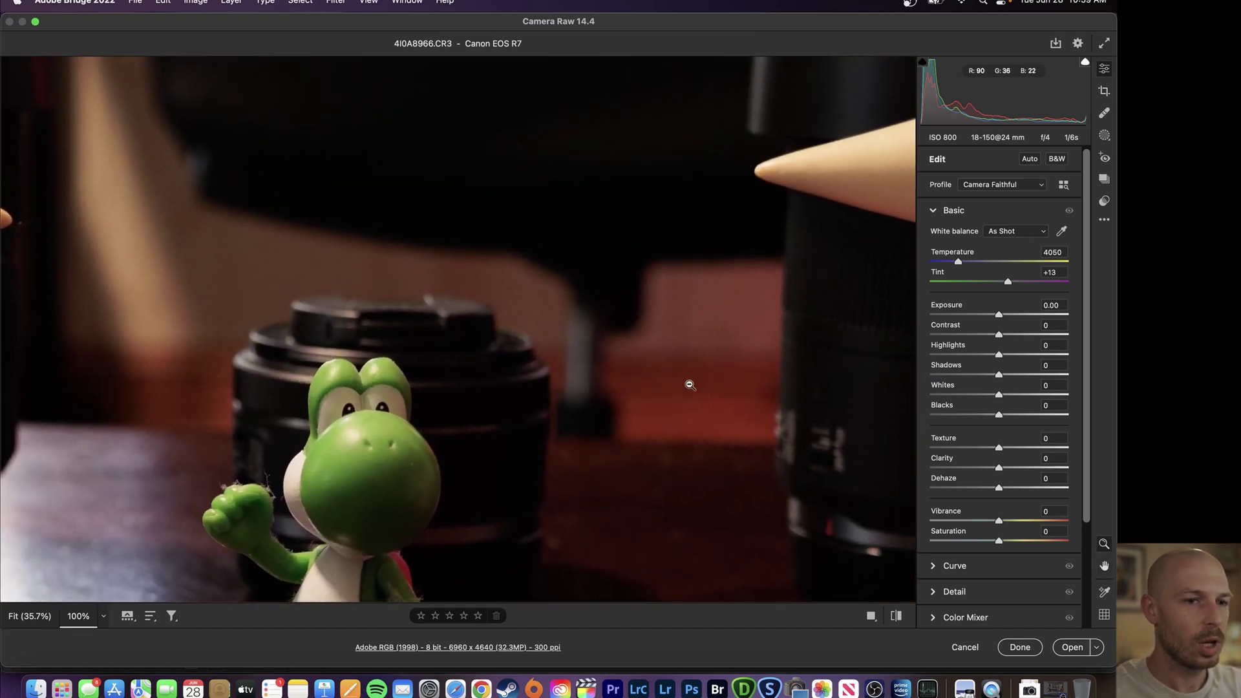
{"action": "left_click_drag", "start_coordinate": [1000, 376], "coordinate": [1042, 376]}
{"action": "left_click_drag", "start_coordinate": [1047, 377], "coordinate": [1060, 378]}
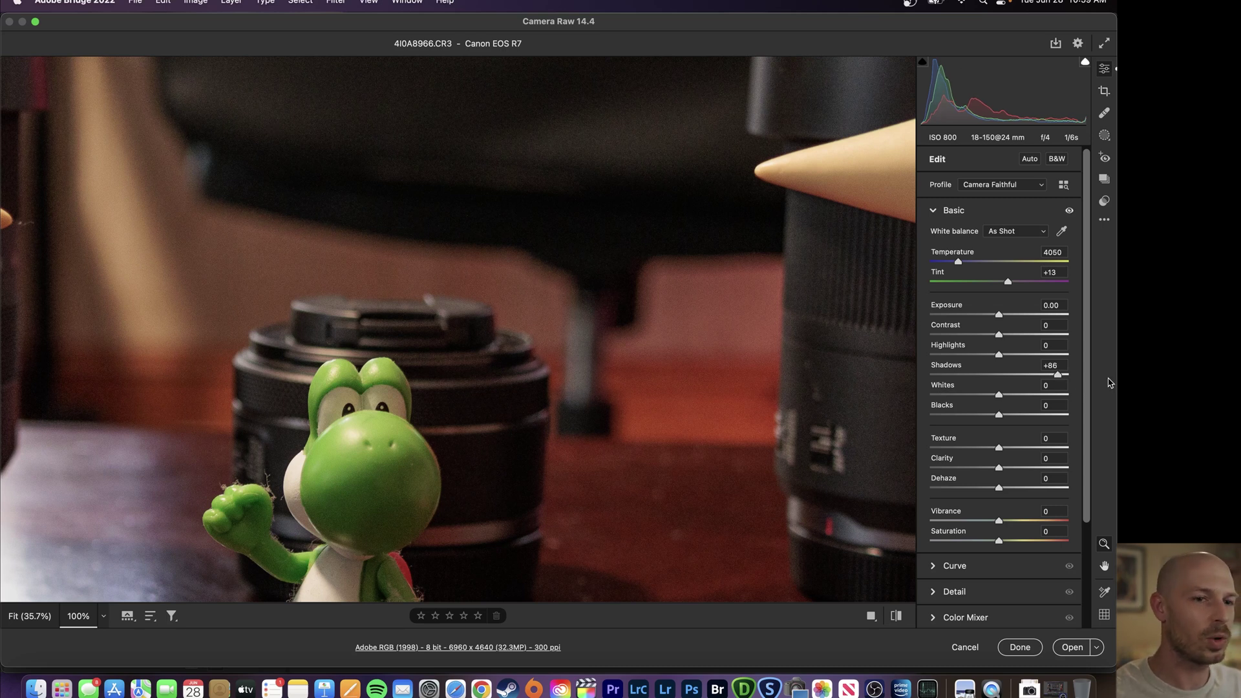
{"action": "left_click_drag", "start_coordinate": [1059, 377], "coordinate": [1047, 381]}
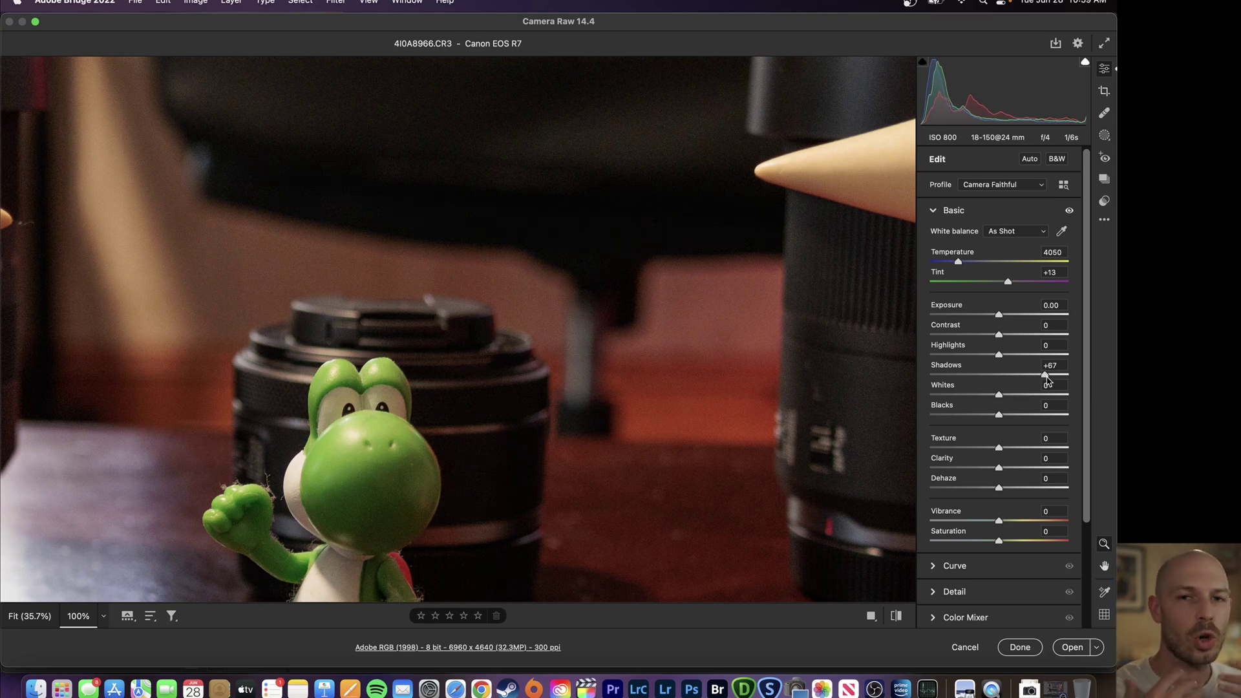